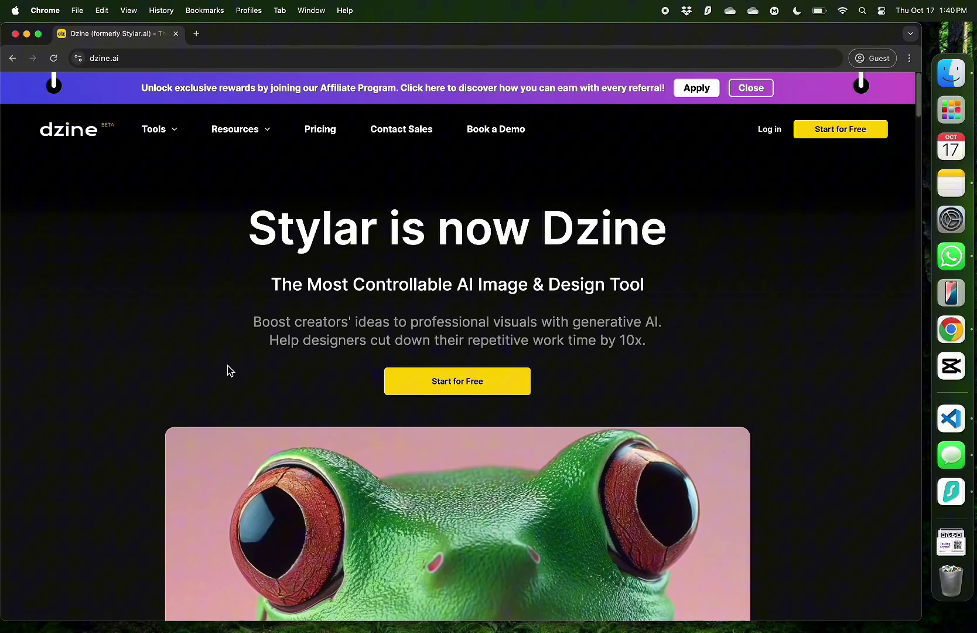
- Scroll through the dzine.ai landing page and back up
{"action": "scroll", "coordinate": [229, 369], "scroll_direction": "down", "scroll_amount": 3}
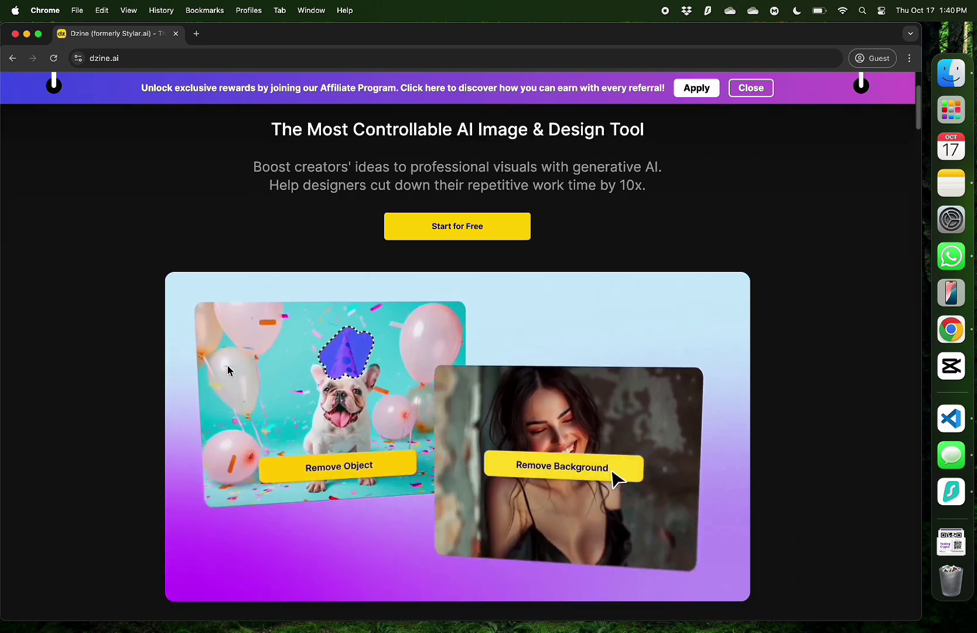
{"action": "scroll", "coordinate": [228, 369], "scroll_direction": "down", "scroll_amount": 3}
{"action": "scroll", "coordinate": [229, 369], "scroll_direction": "down", "scroll_amount": 12}
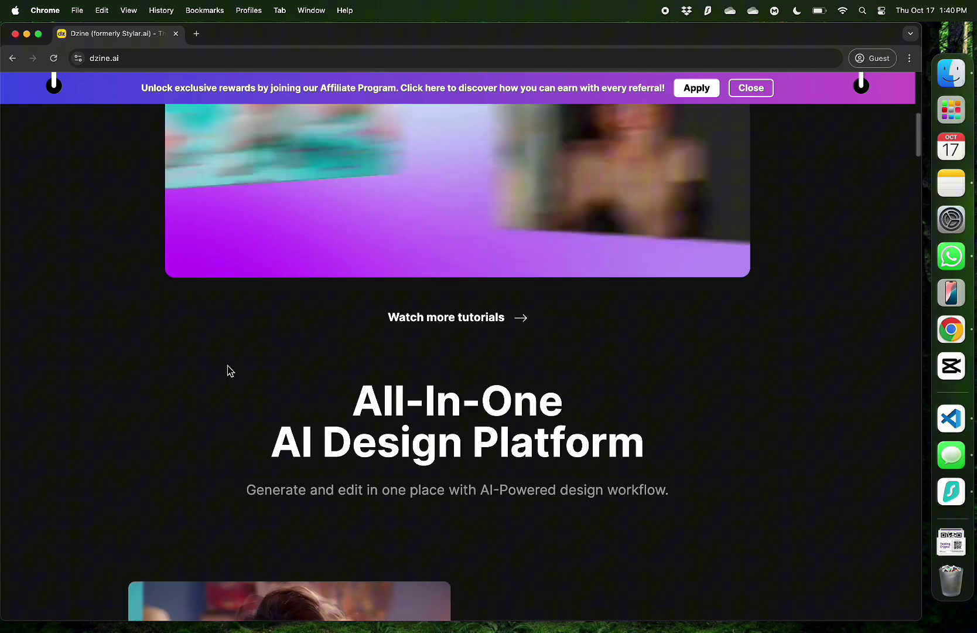
{"action": "scroll", "coordinate": [229, 369], "scroll_direction": "down", "scroll_amount": 15}
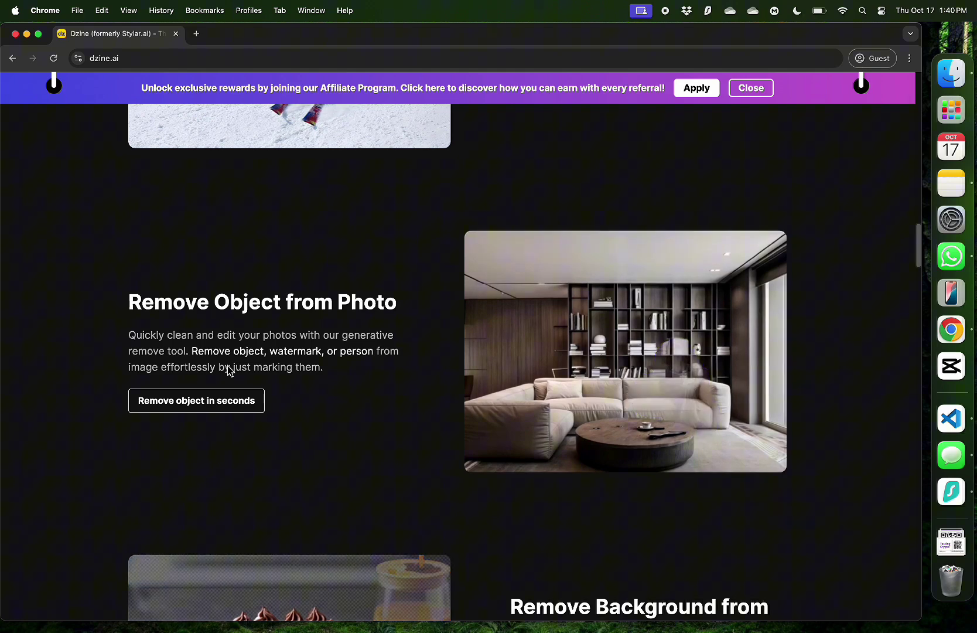
{"action": "scroll", "coordinate": [229, 369], "scroll_direction": "down", "scroll_amount": 4}
{"action": "scroll", "coordinate": [770, 389], "scroll_direction": "up", "scroll_amount": 20}
{"action": "scroll", "coordinate": [770, 389], "scroll_direction": "up", "scroll_amount": 10}
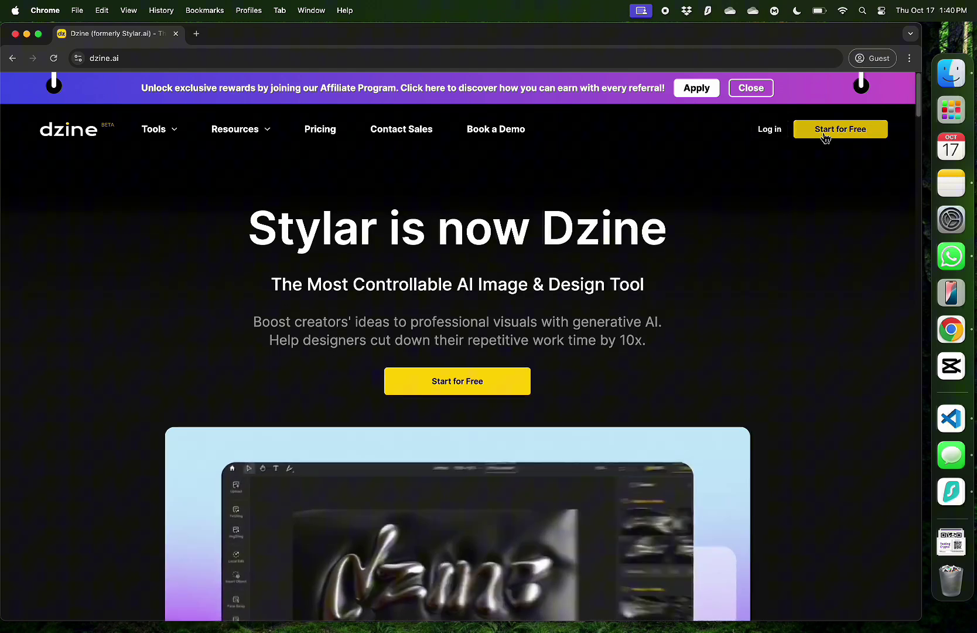
- Try the Start for Free Google and work-email sign-up options, then switch to the signed-in browser window
{"action": "left_click", "coordinate": [821, 136]}
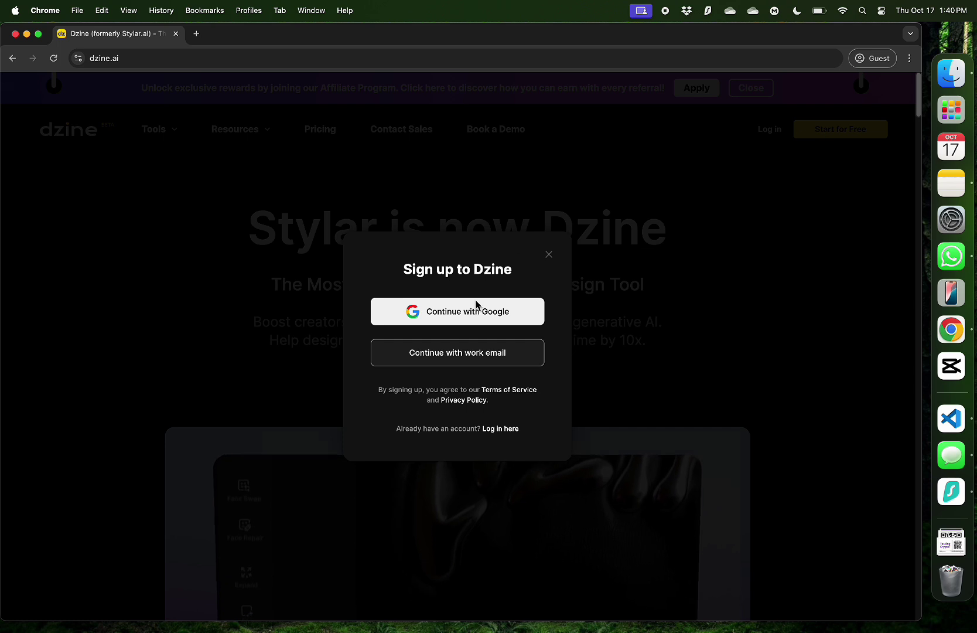
{"action": "left_click", "coordinate": [467, 317]}
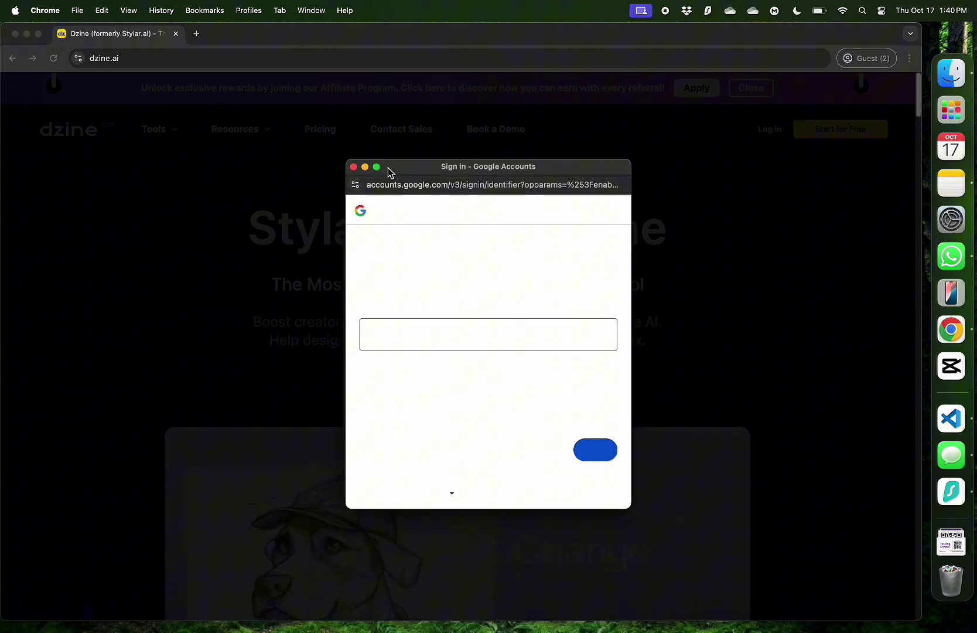
{"action": "left_click", "coordinate": [353, 167]}
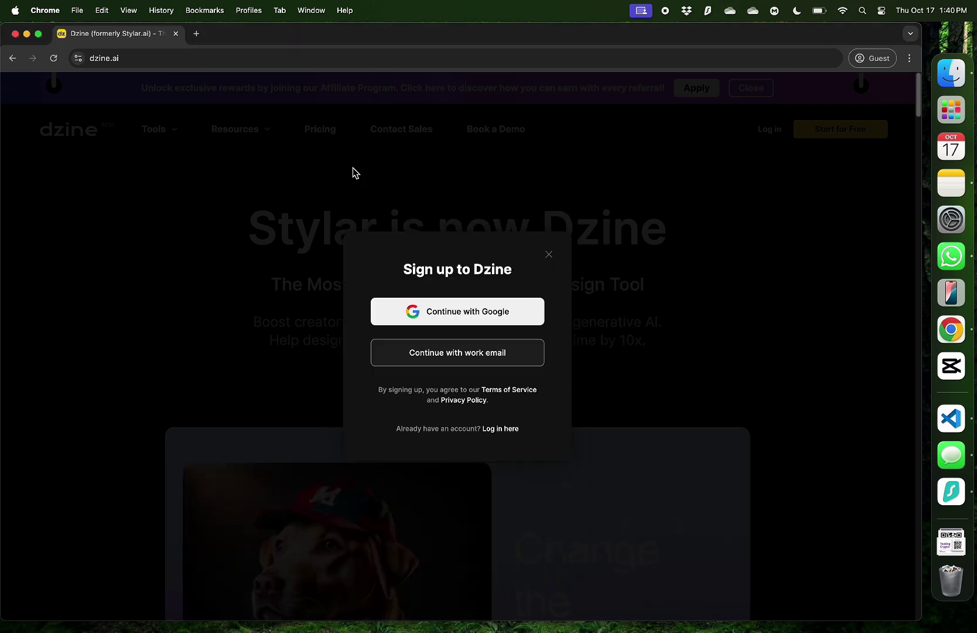
{"action": "left_click", "coordinate": [475, 353]}
{"action": "left_click", "coordinate": [368, 243]}
{"action": "key", "text": "super+grave"}
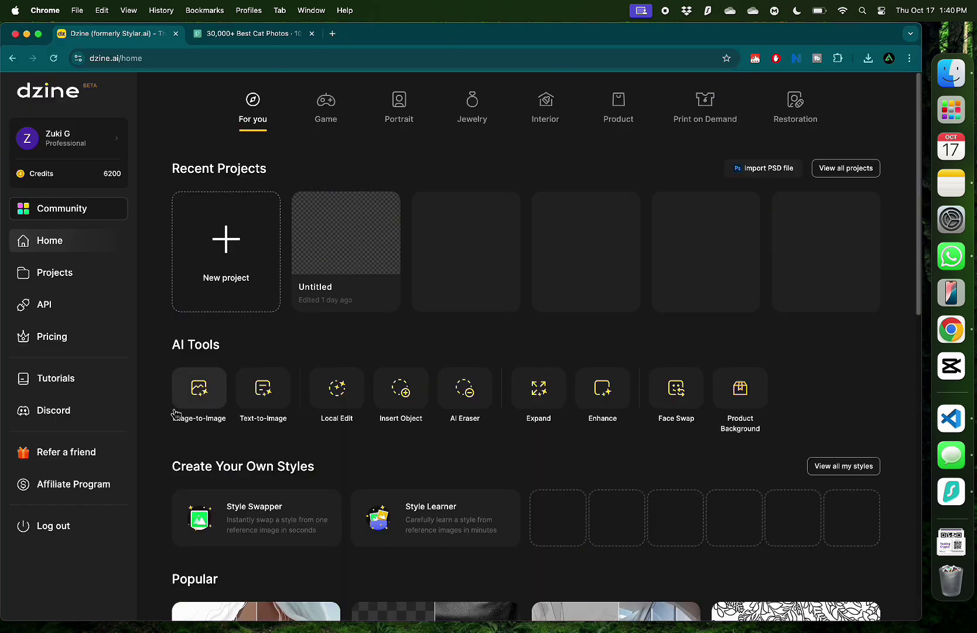
- Browse the Game, Portrait, Jewelry, Interior, Product, Print on Demand and Restoration workflows, then return to For you
{"action": "scroll", "coordinate": [175, 414], "scroll_direction": "down", "scroll_amount": 3}
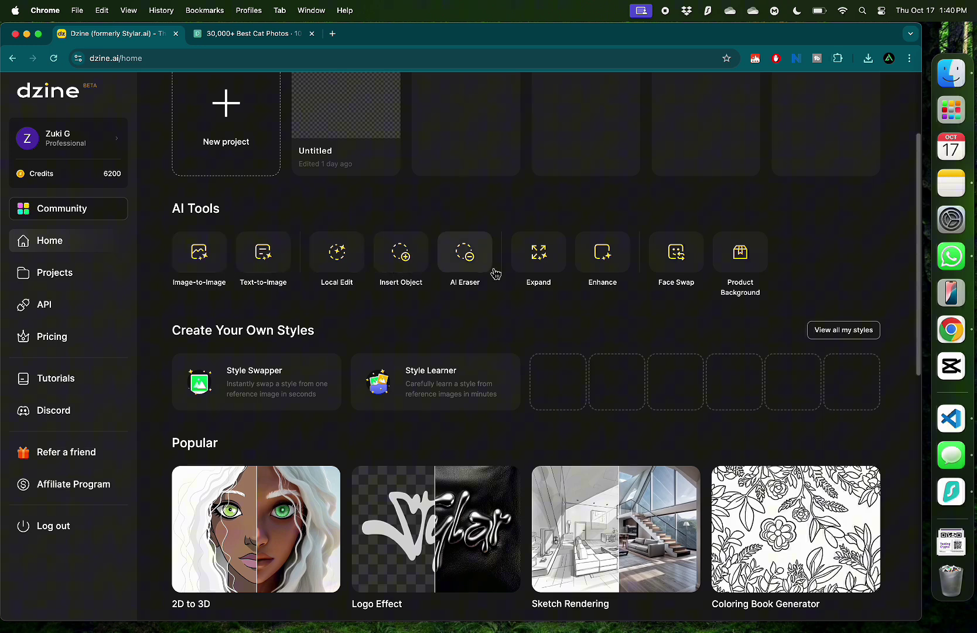
{"action": "scroll", "coordinate": [750, 272], "scroll_direction": "up", "scroll_amount": 3}
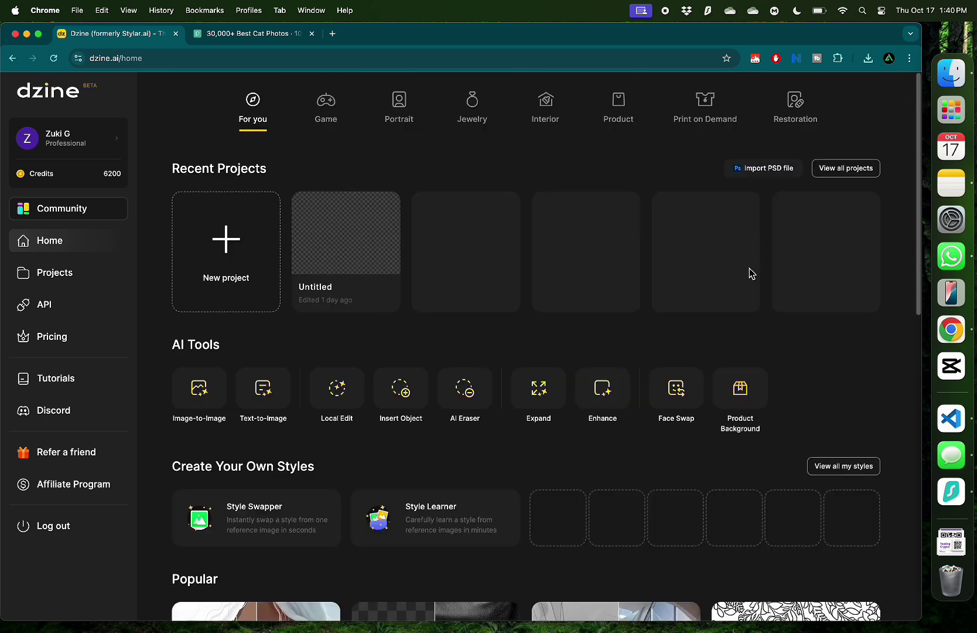
{"action": "left_click", "coordinate": [320, 119]}
{"action": "left_click", "coordinate": [405, 116]}
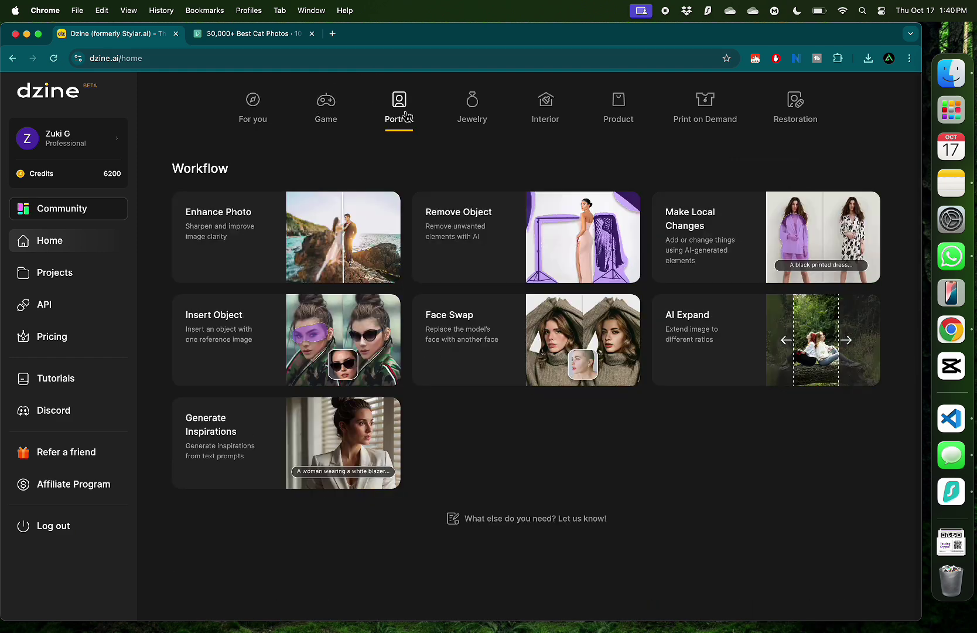
{"action": "left_click", "coordinate": [475, 113]}
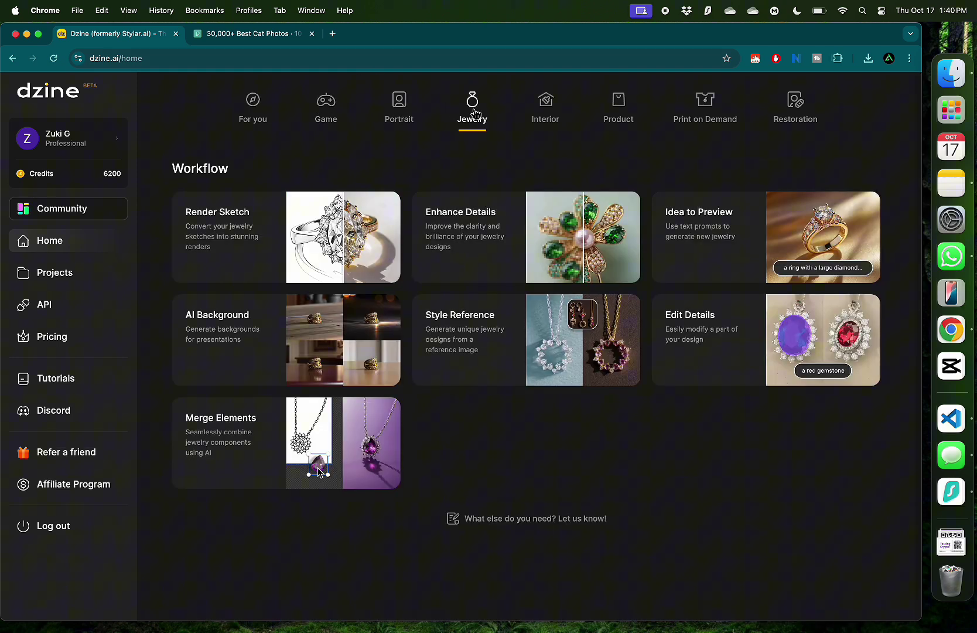
{"action": "left_click", "coordinate": [551, 115]}
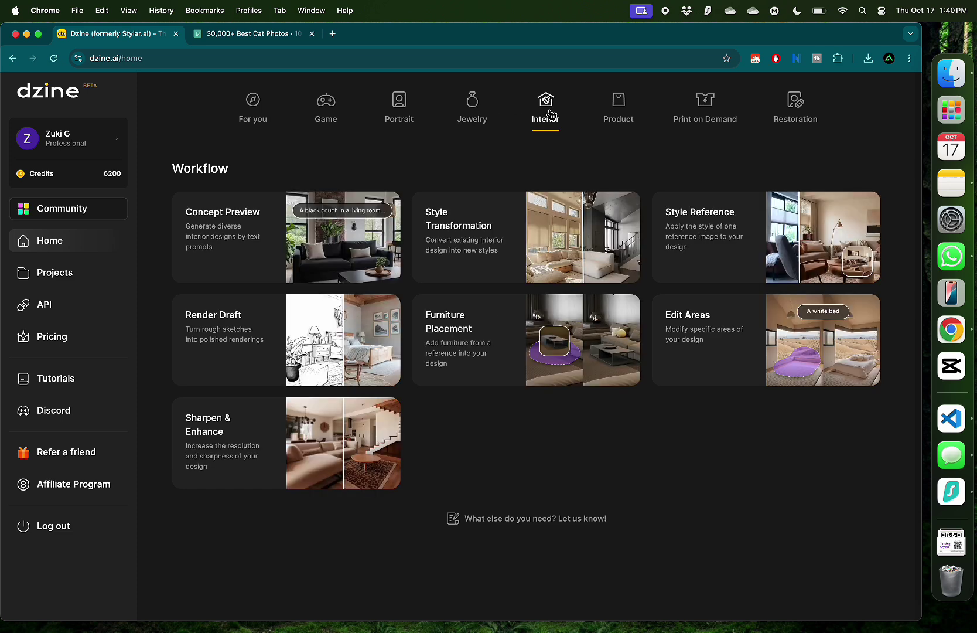
{"action": "left_click", "coordinate": [626, 113]}
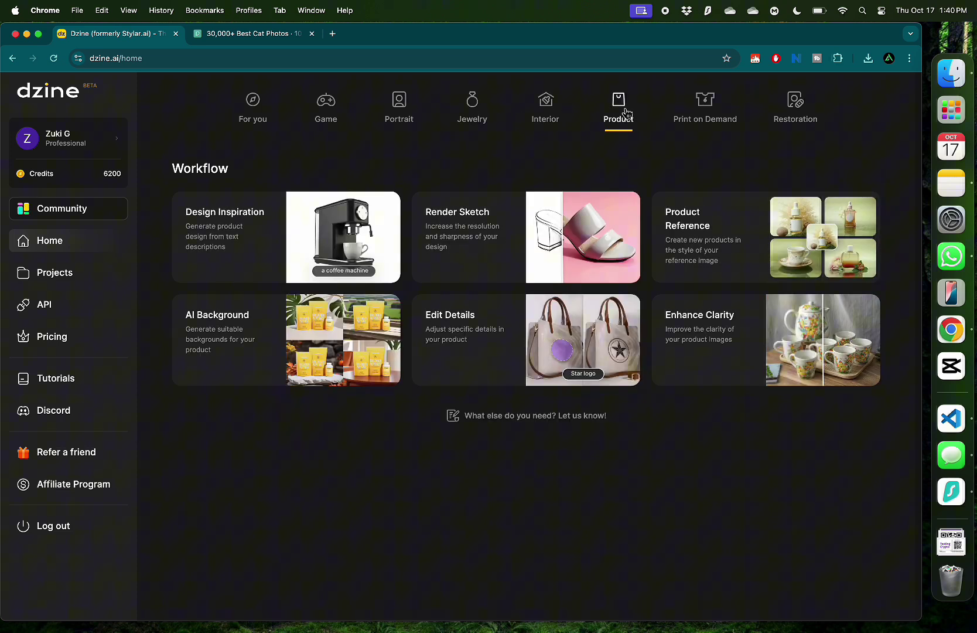
{"action": "left_click", "coordinate": [701, 116]}
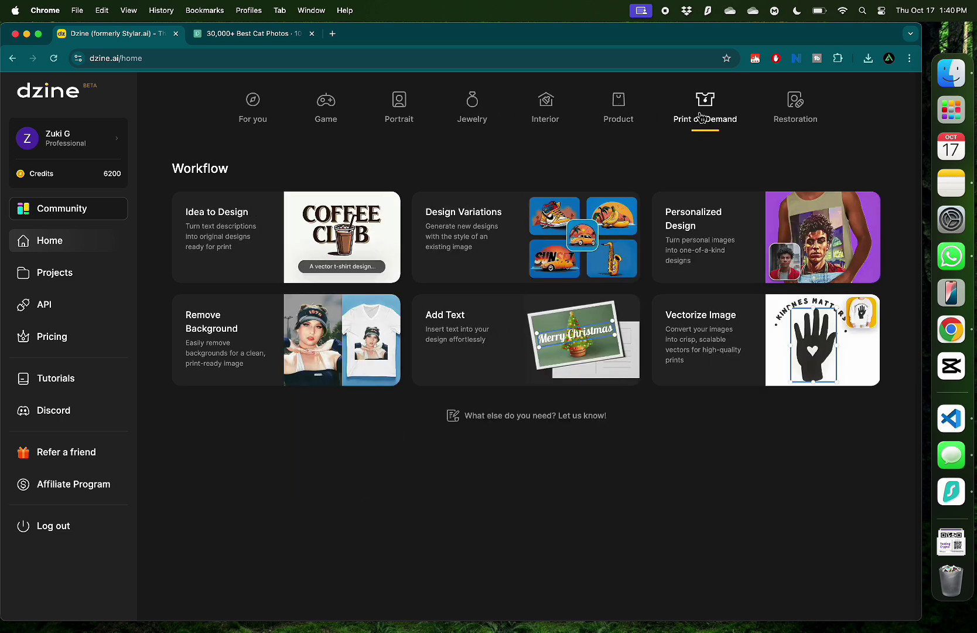
{"action": "left_click", "coordinate": [805, 121]}
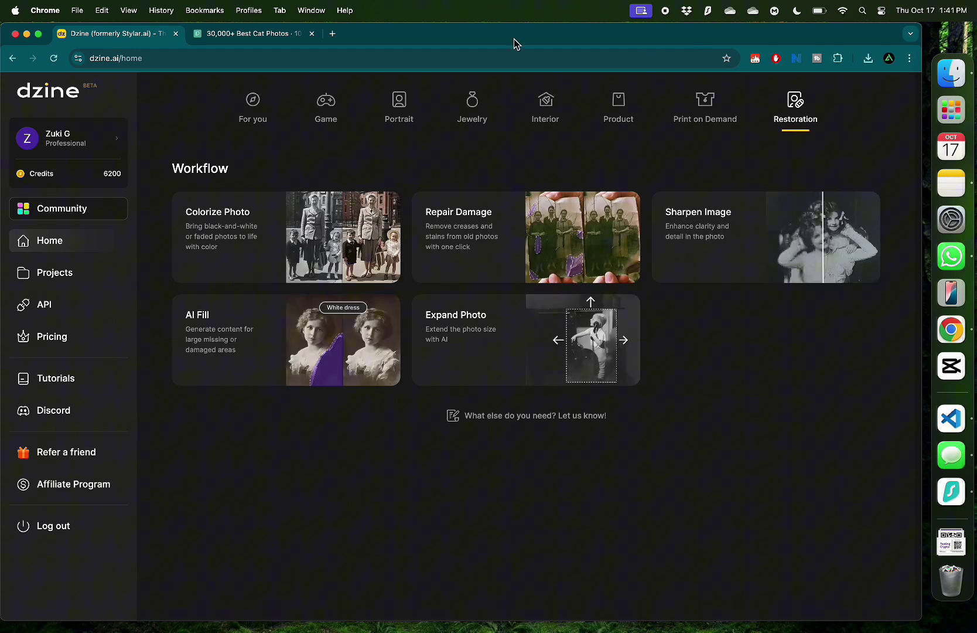
{"action": "left_click", "coordinate": [258, 116]}
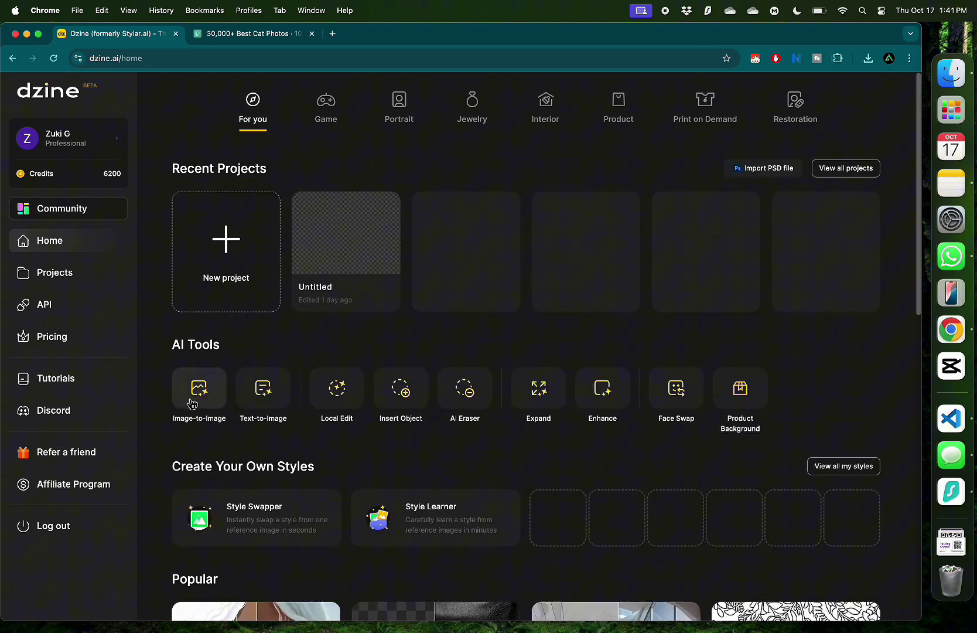
- Create a new Text-to-Image canvas and select its sample perfume-bottle prompt
{"action": "left_click", "coordinate": [267, 406]}
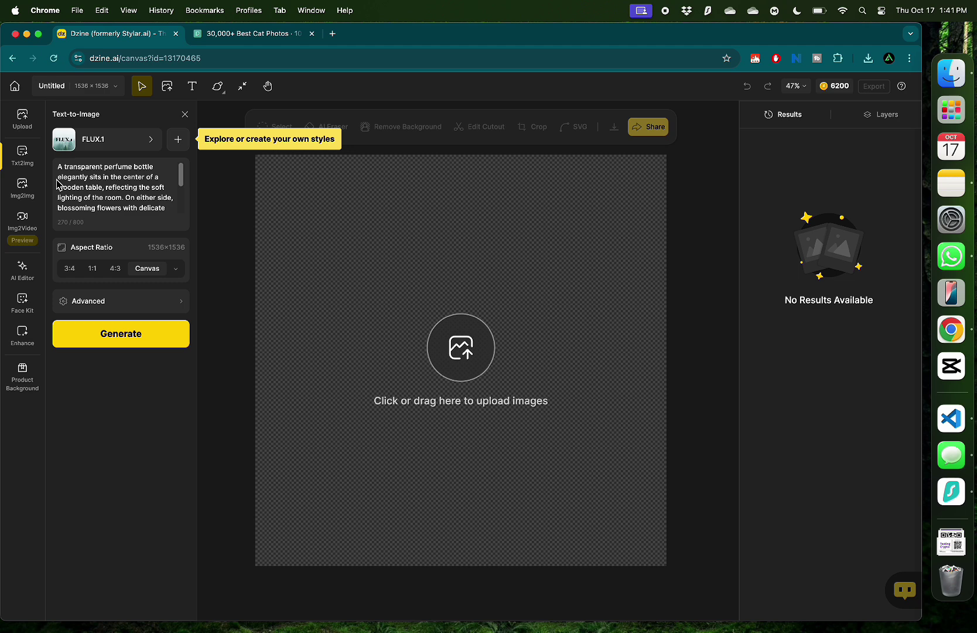
{"action": "left_click_drag", "start_coordinate": [60, 169], "coordinate": [107, 259]}
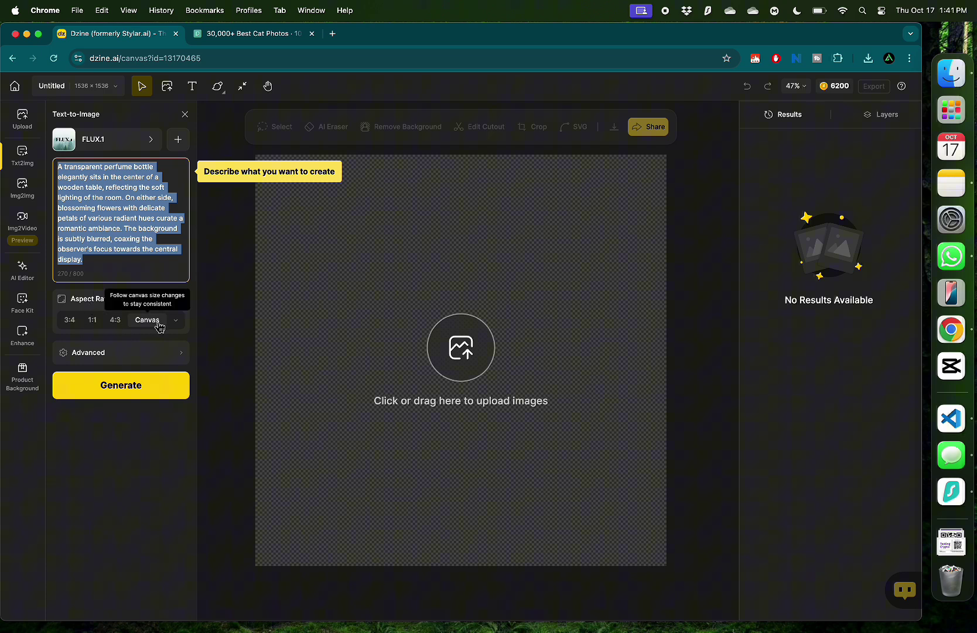
{"action": "left_click", "coordinate": [126, 357]}
- Review the advanced settings and keep FLUX.1 with a Canvas 1536×1536 aspect ratio
{"action": "left_click", "coordinate": [92, 359]}
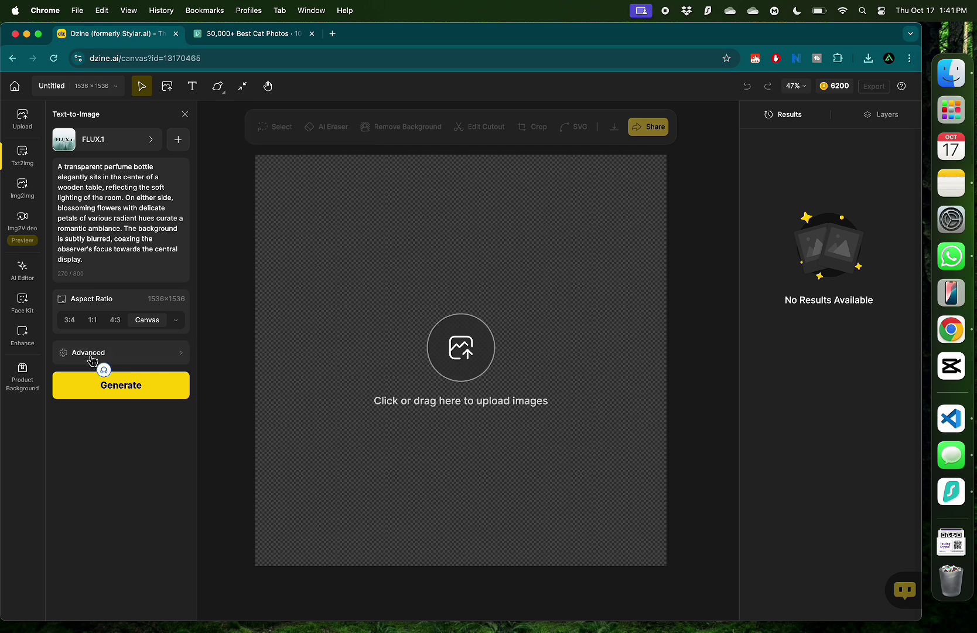
{"action": "left_click", "coordinate": [92, 359]}
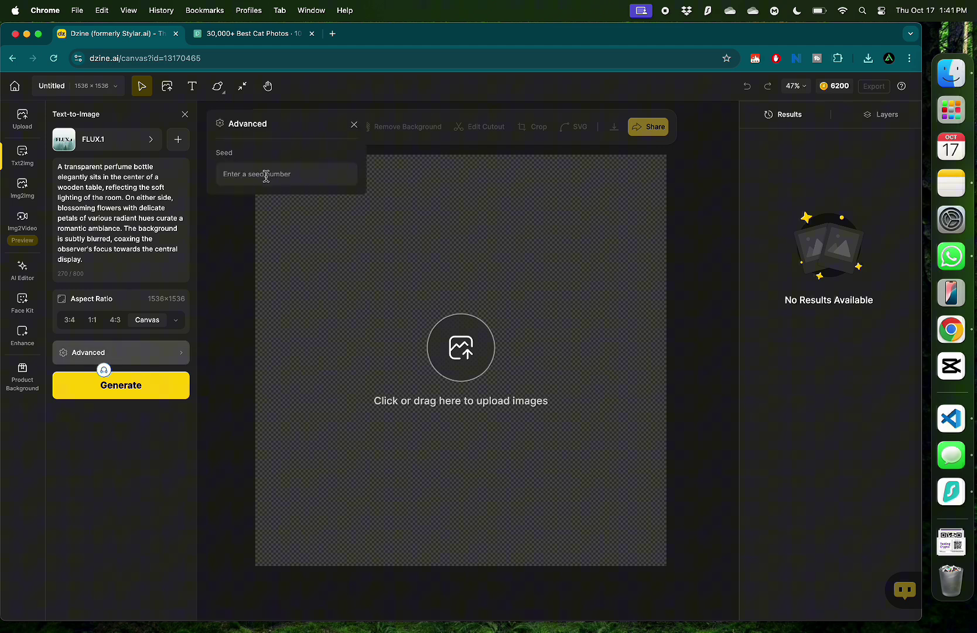
{"action": "left_click", "coordinate": [354, 125]}
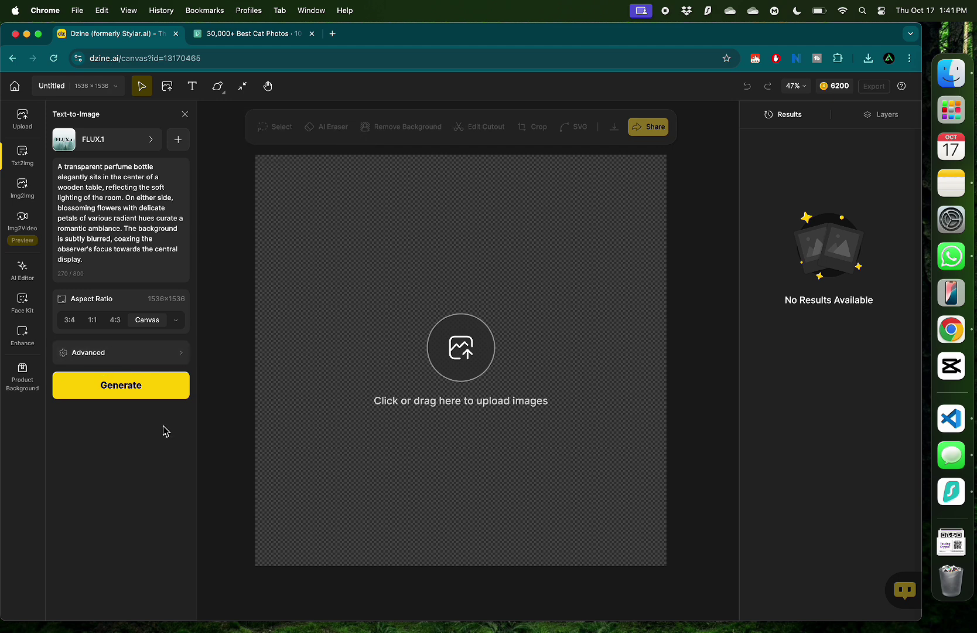
{"action": "left_click", "coordinate": [177, 323]}
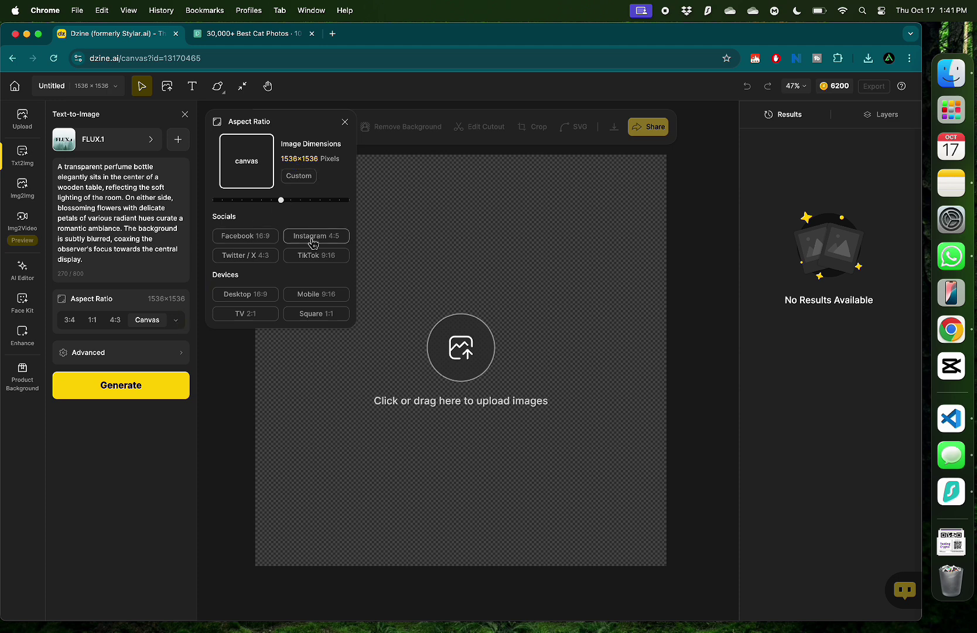
{"action": "left_click", "coordinate": [101, 239]}
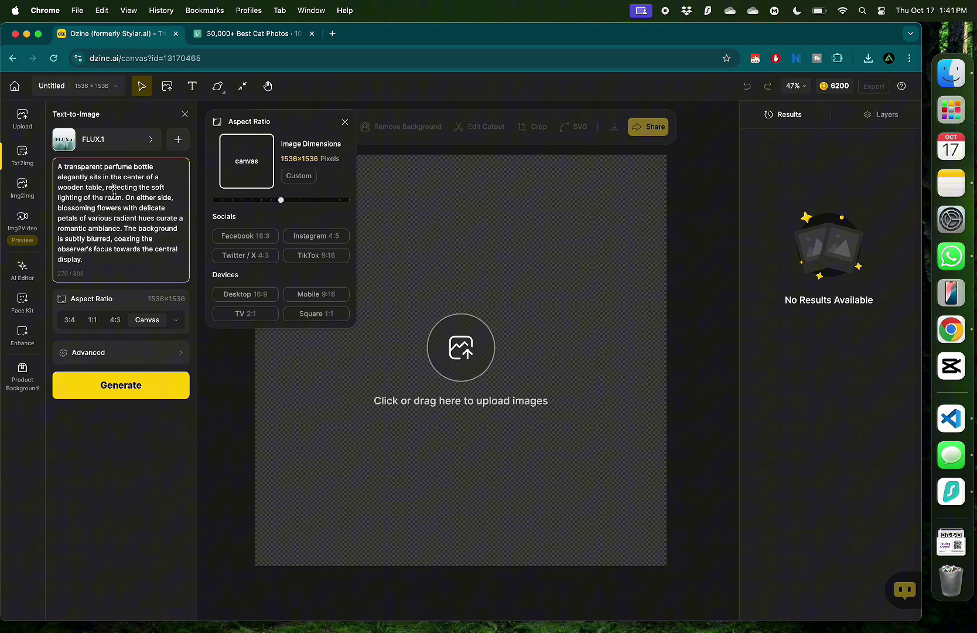
{"action": "left_click", "coordinate": [346, 122]}
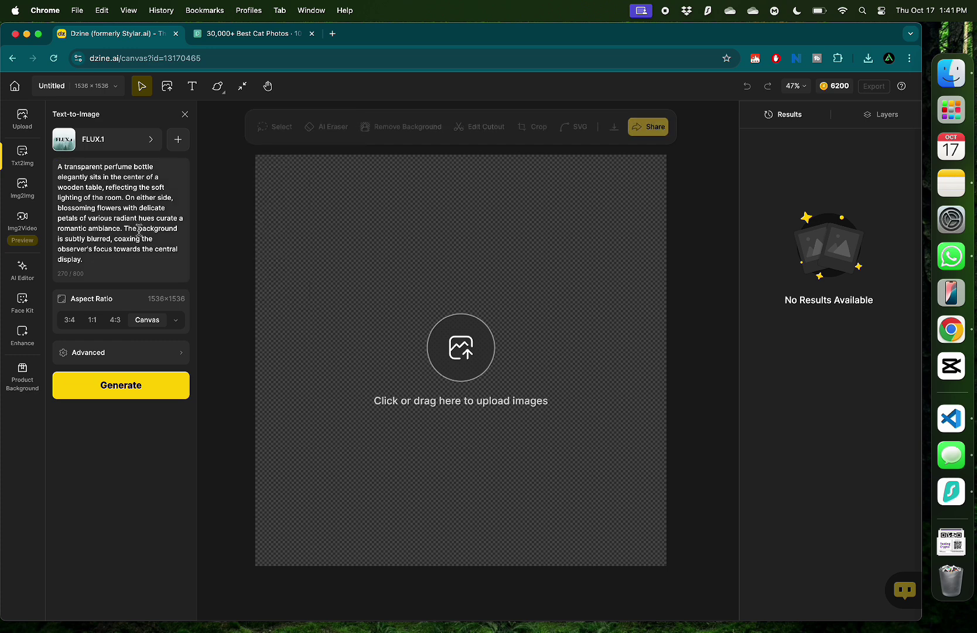
- Generate two perfume-bottle images from the prompt and preview both results
{"action": "left_click_drag", "start_coordinate": [59, 168], "coordinate": [109, 279]}
{"action": "left_click", "coordinate": [126, 391]}
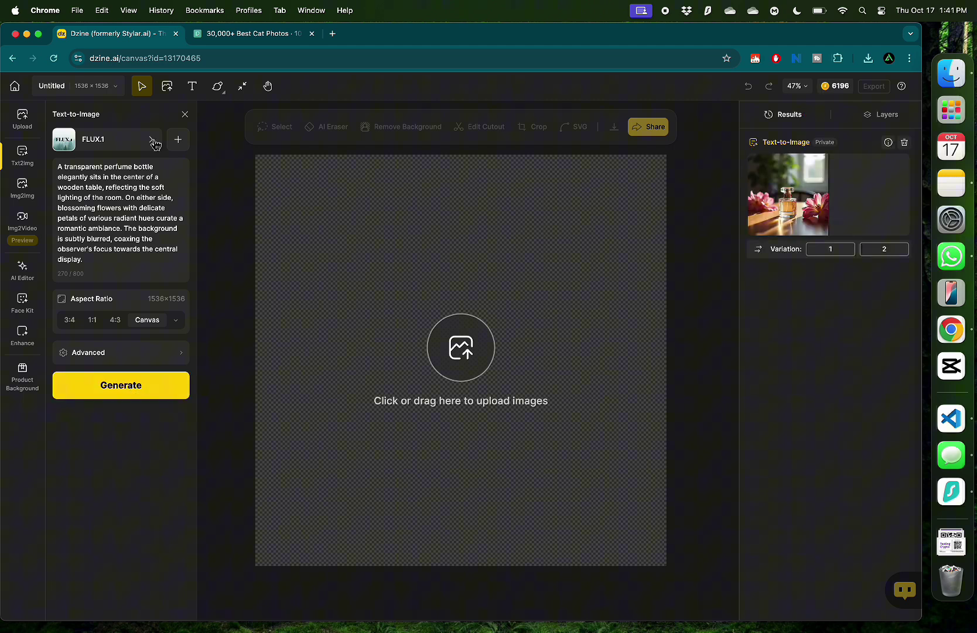
{"action": "mouse_move", "coordinate": [788, 199]}
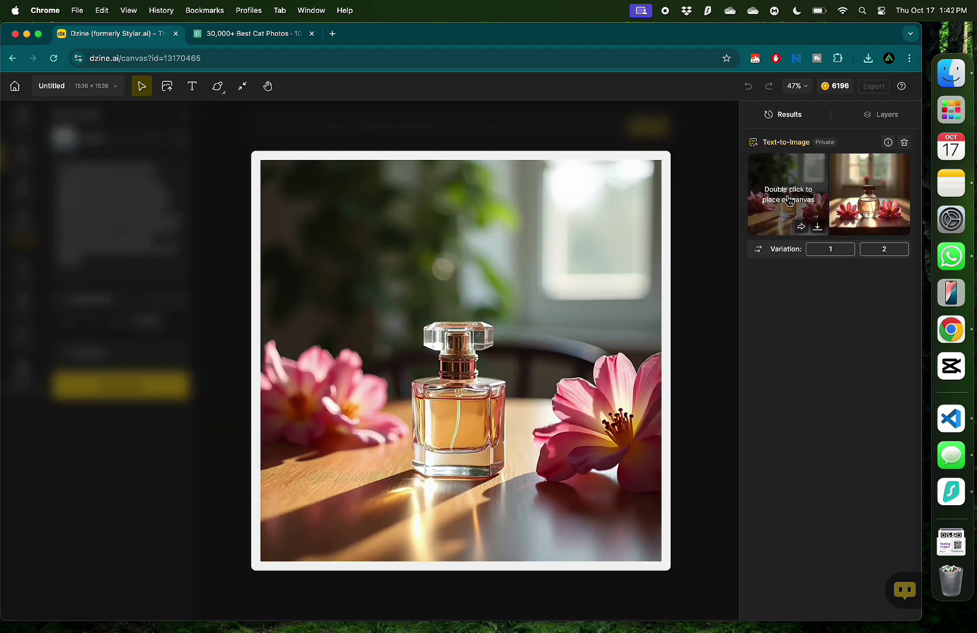
{"action": "mouse_move", "coordinate": [873, 199]}
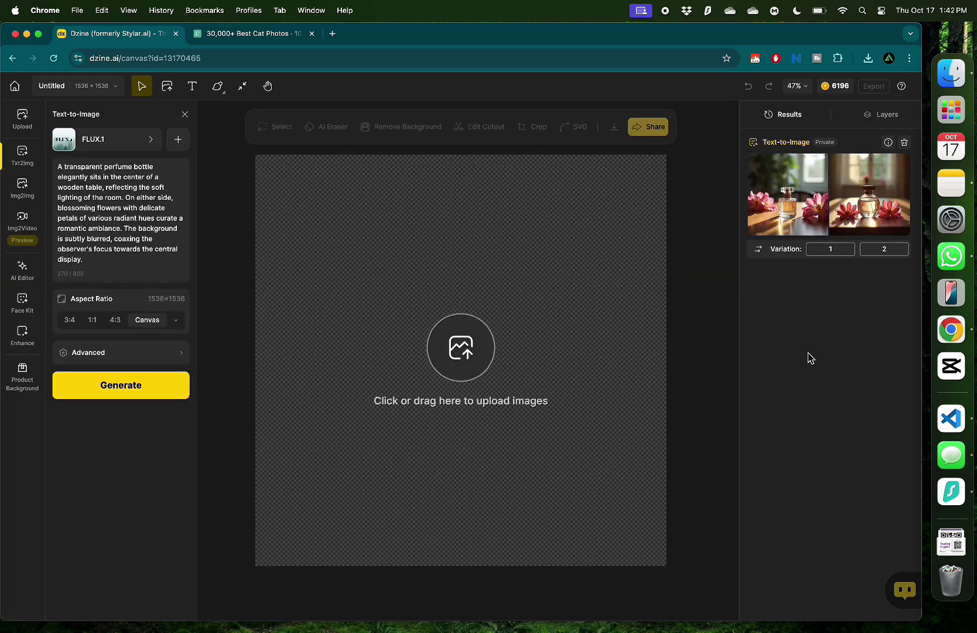
{"action": "left_click", "coordinate": [151, 143]}
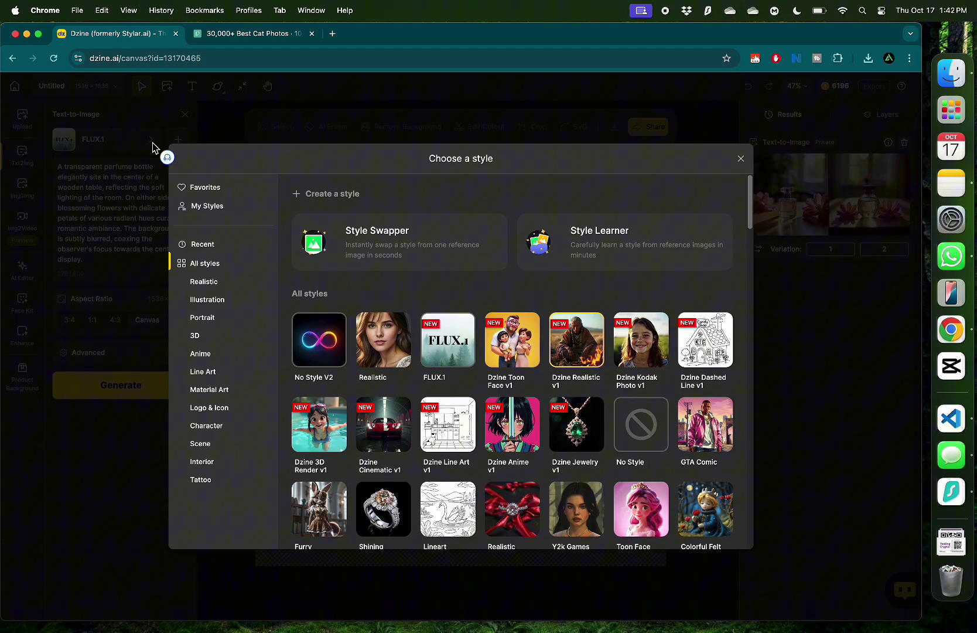
{"action": "left_click", "coordinate": [213, 287]}
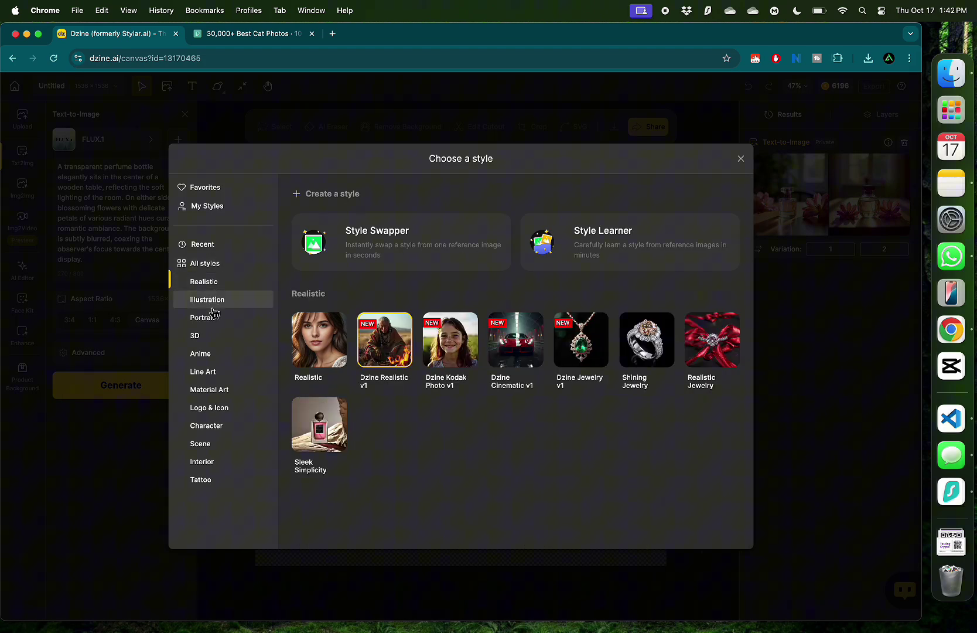
{"action": "left_click", "coordinate": [214, 303]}
{"action": "left_click", "coordinate": [214, 320]}
{"action": "left_click", "coordinate": [212, 336]}
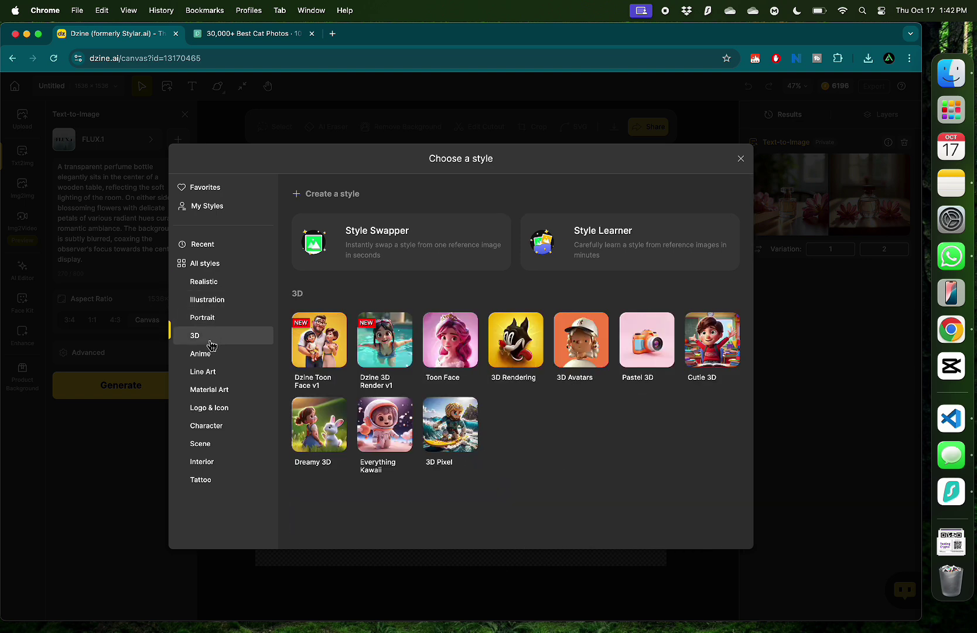
{"action": "left_click", "coordinate": [212, 354]}
{"action": "left_click", "coordinate": [213, 373]}
{"action": "left_click", "coordinate": [210, 389]}
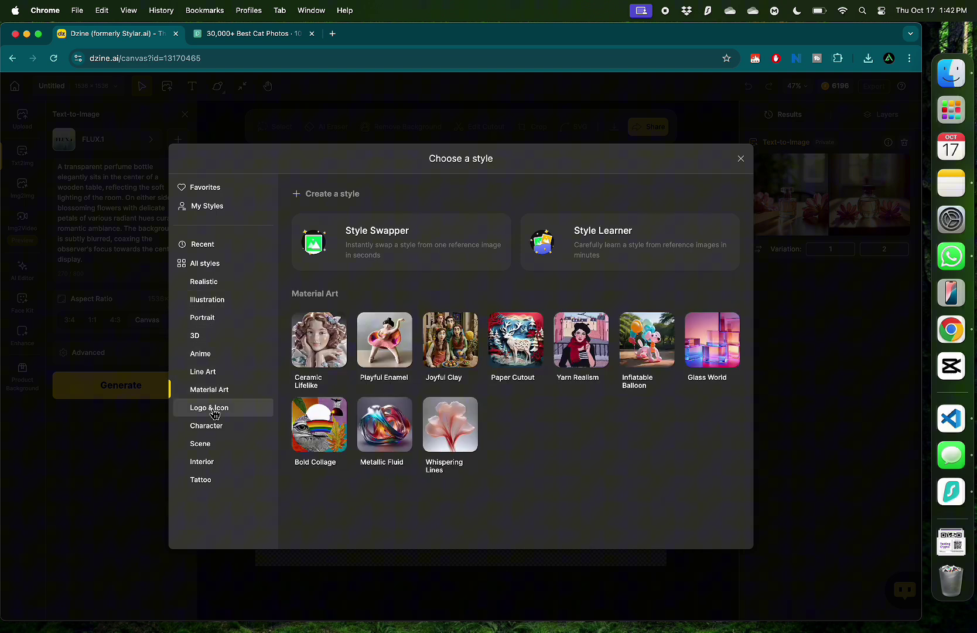
{"action": "left_click", "coordinate": [211, 407]}
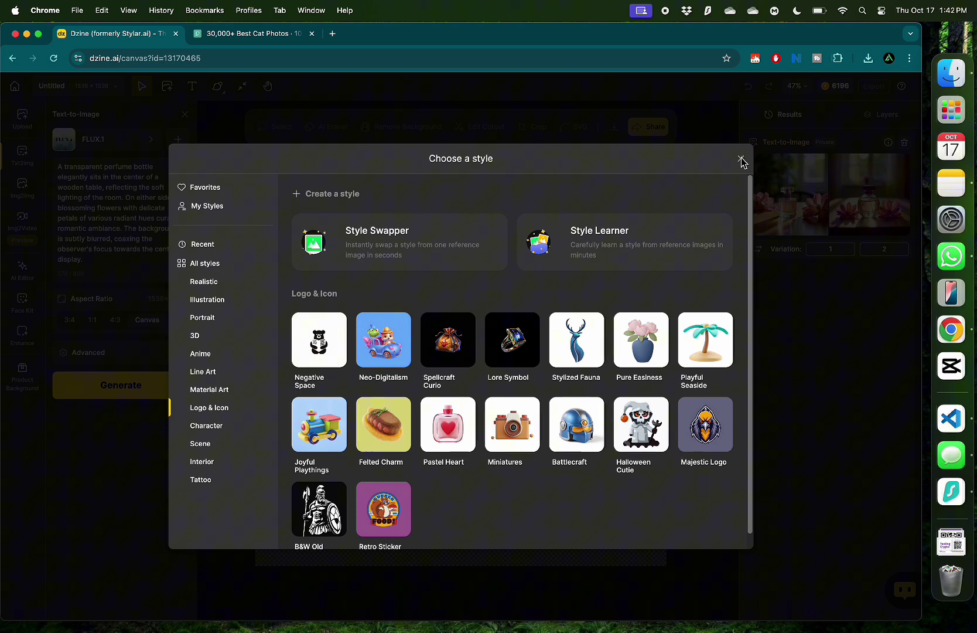
{"action": "left_click", "coordinate": [812, 358]}
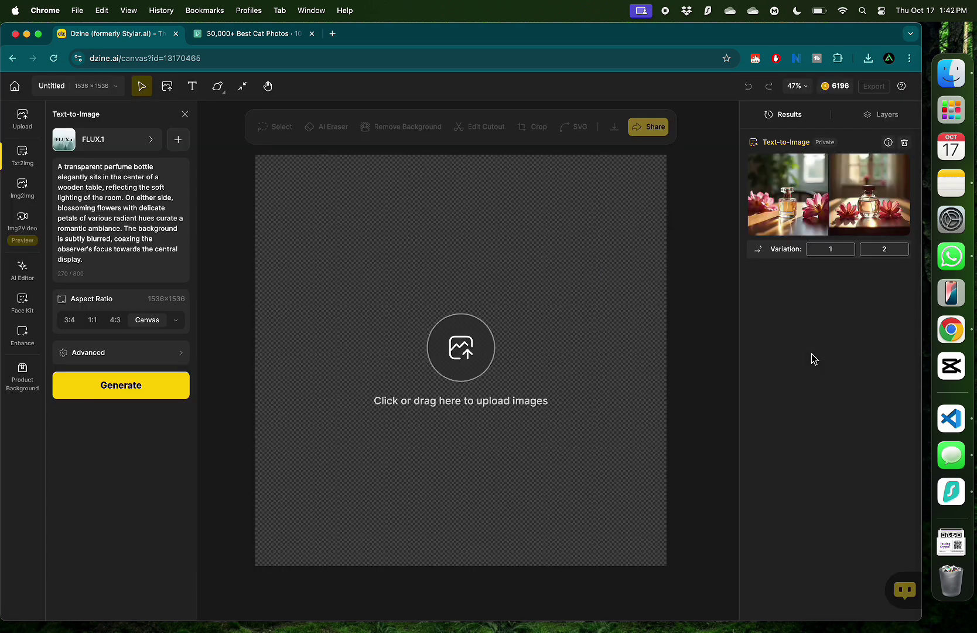
{"action": "left_click", "coordinate": [120, 192]}
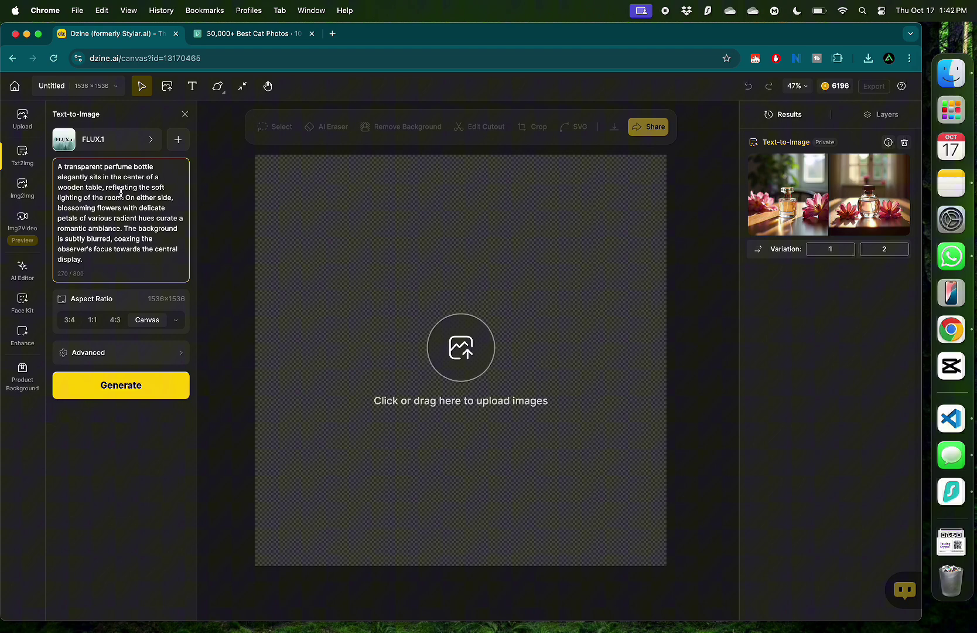
{"action": "mouse_move", "coordinate": [17, 198]}
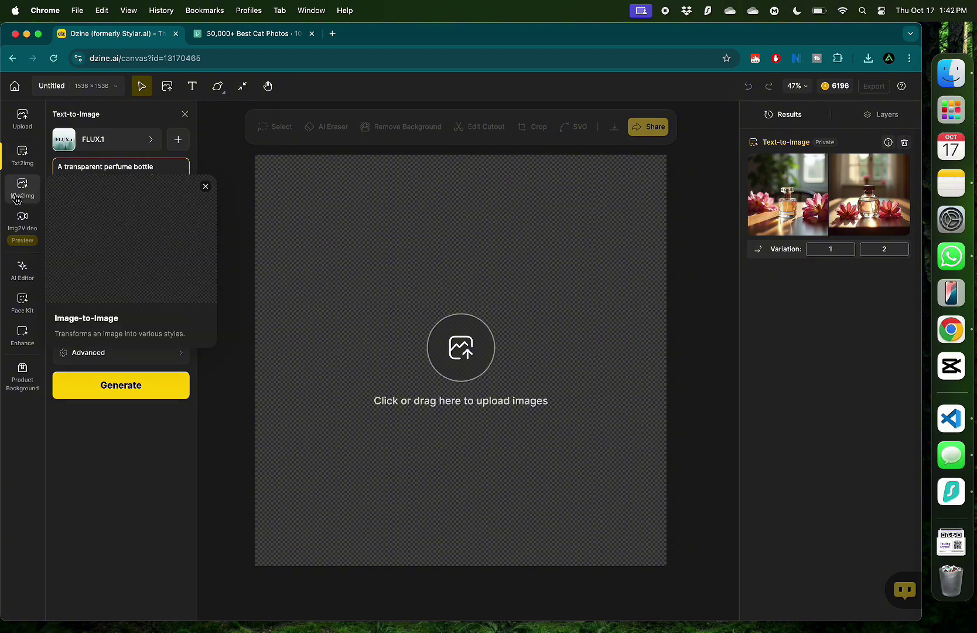
- In Img2Video, load female alchemist.png from the Desktop as the start frame
{"action": "left_click", "coordinate": [23, 232]}
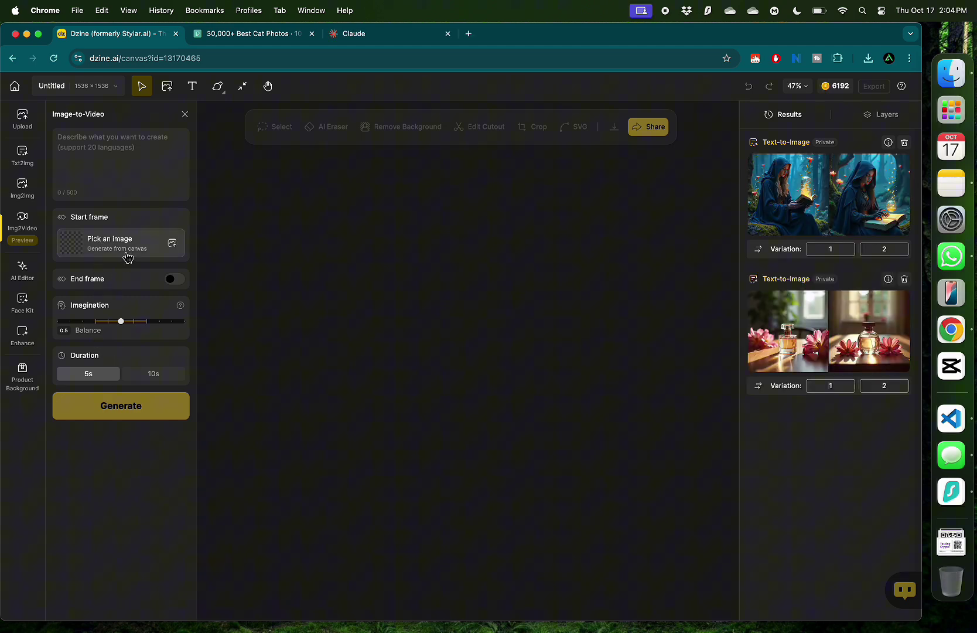
{"action": "left_click", "coordinate": [90, 145]}
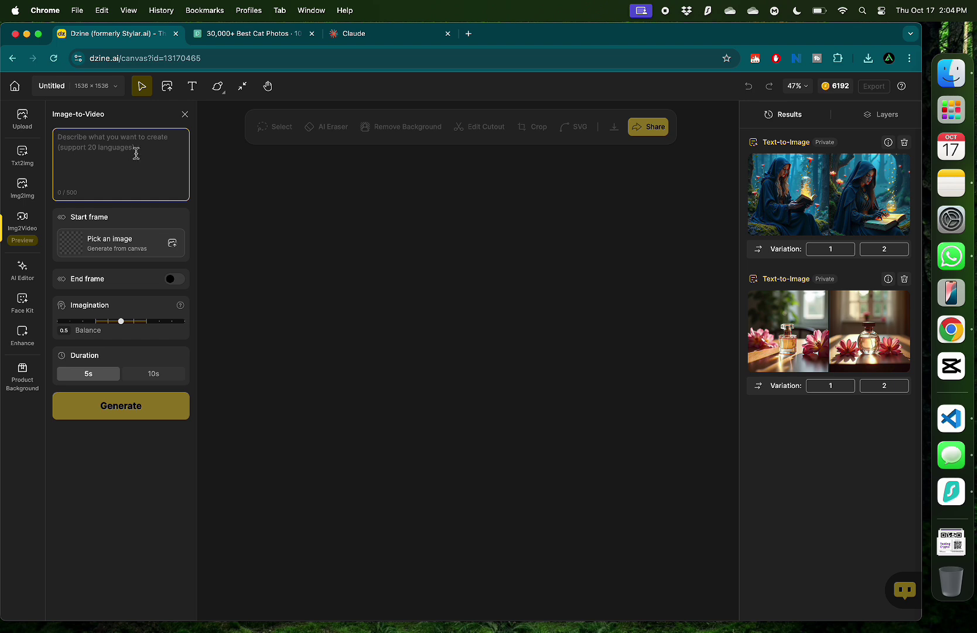
{"action": "left_click", "coordinate": [131, 245]}
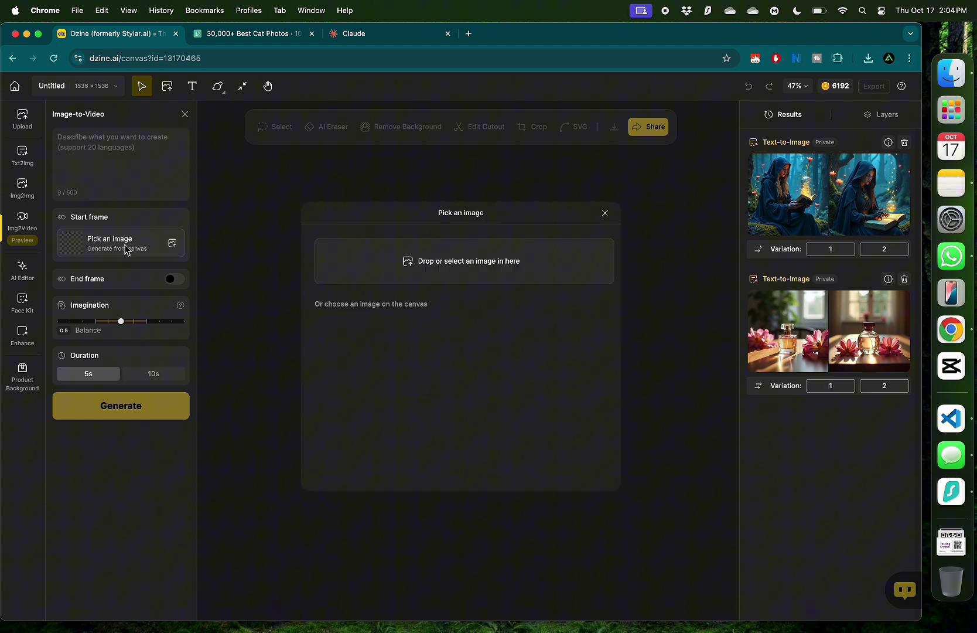
{"action": "left_click", "coordinate": [438, 265]}
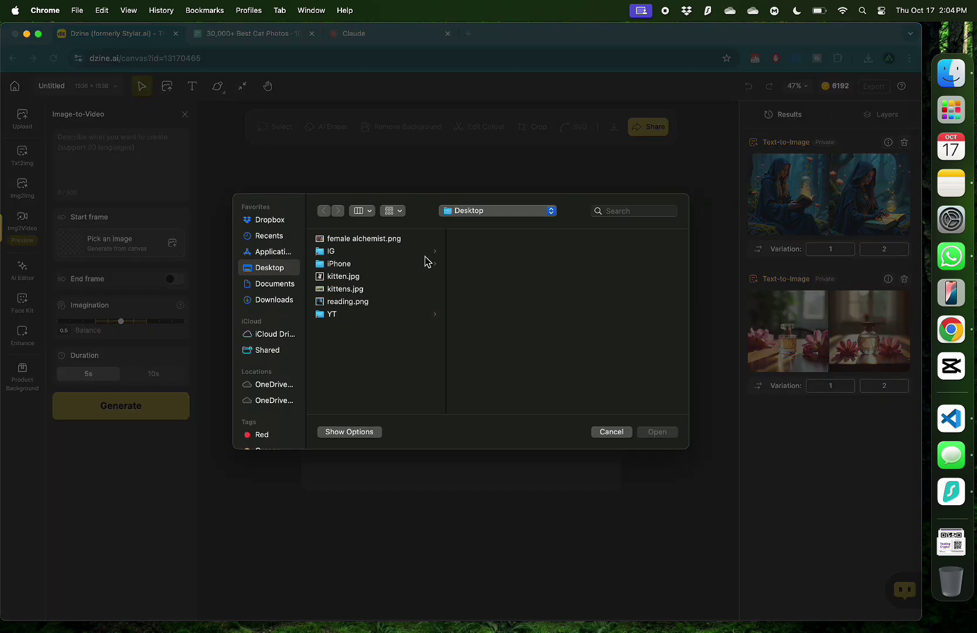
{"action": "left_click", "coordinate": [394, 240]}
{"action": "key", "text": "space"}
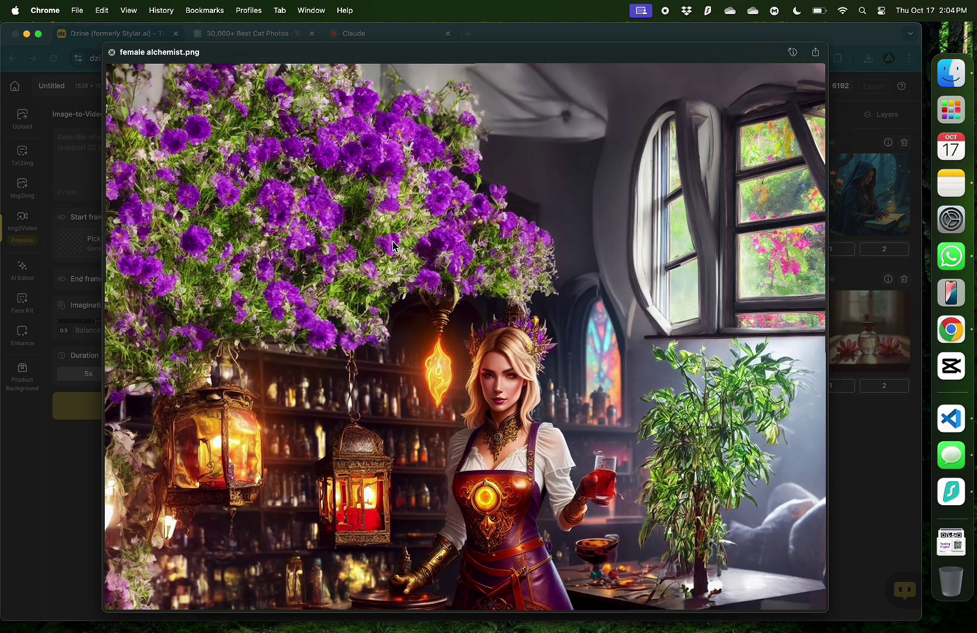
{"action": "key", "text": "space"}
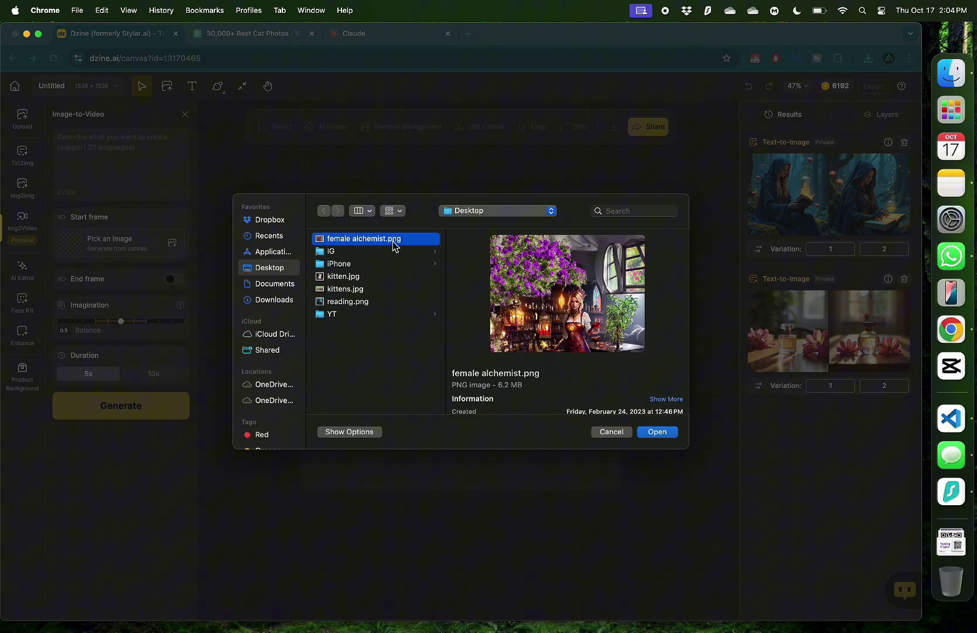
{"action": "key", "text": "Return"}
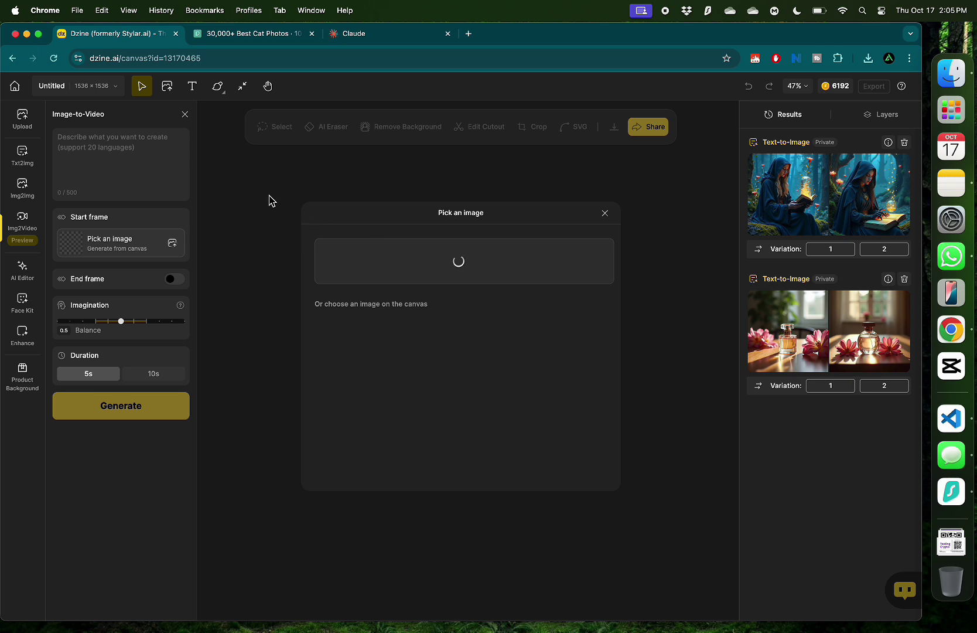
- Prompt 'large explosion in the lab', set Imagination to 1 and Duration to 10s, and generate
{"action": "left_click", "coordinate": [139, 146]}
{"action": "type", "text": "I"}
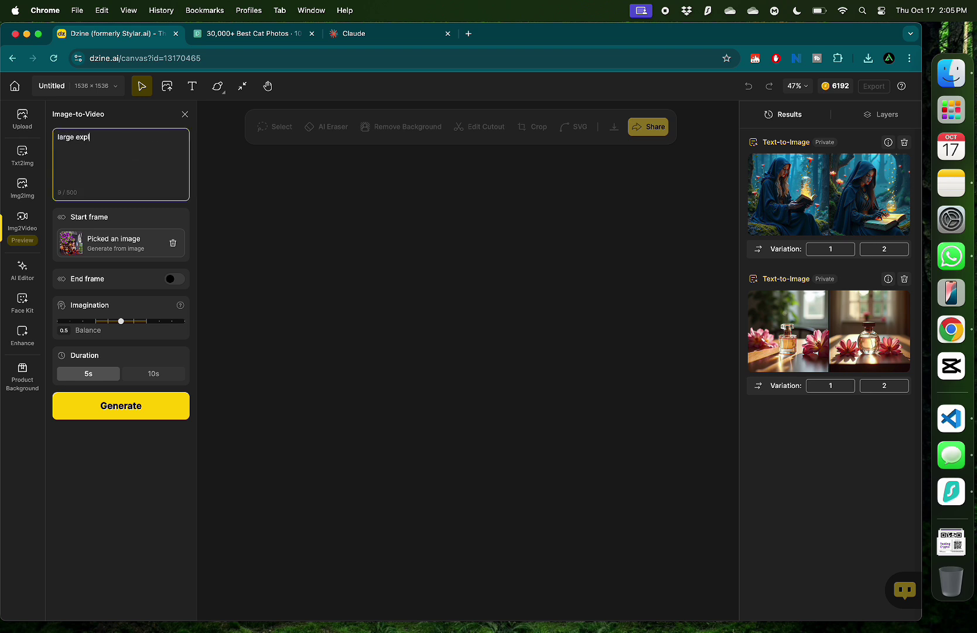
{"action": "type", "text": "arge explosion in the lab"}
{"action": "left_click_drag", "start_coordinate": [121, 321], "coordinate": [184, 329]}
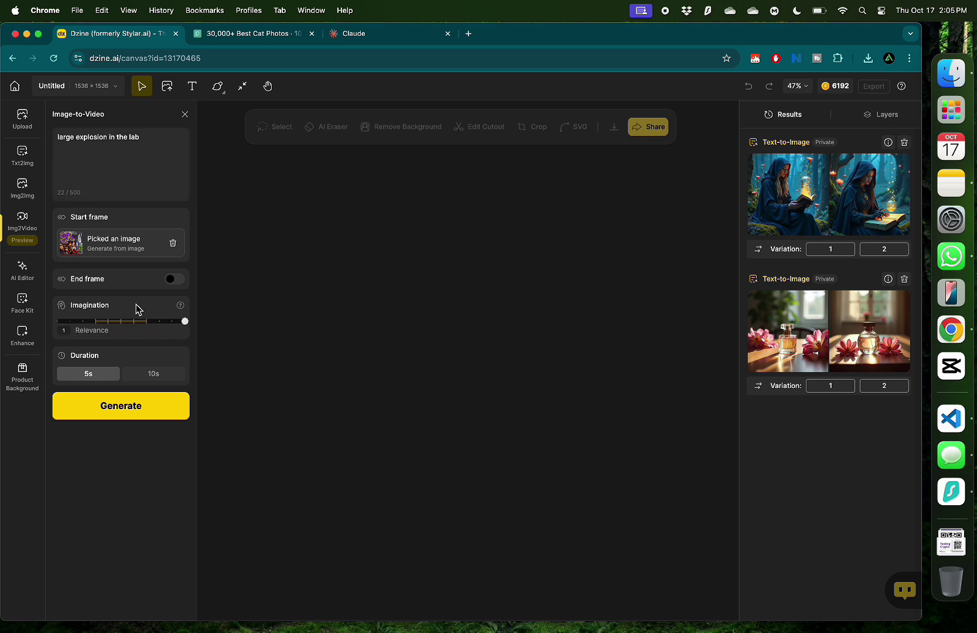
{"action": "left_click", "coordinate": [149, 378]}
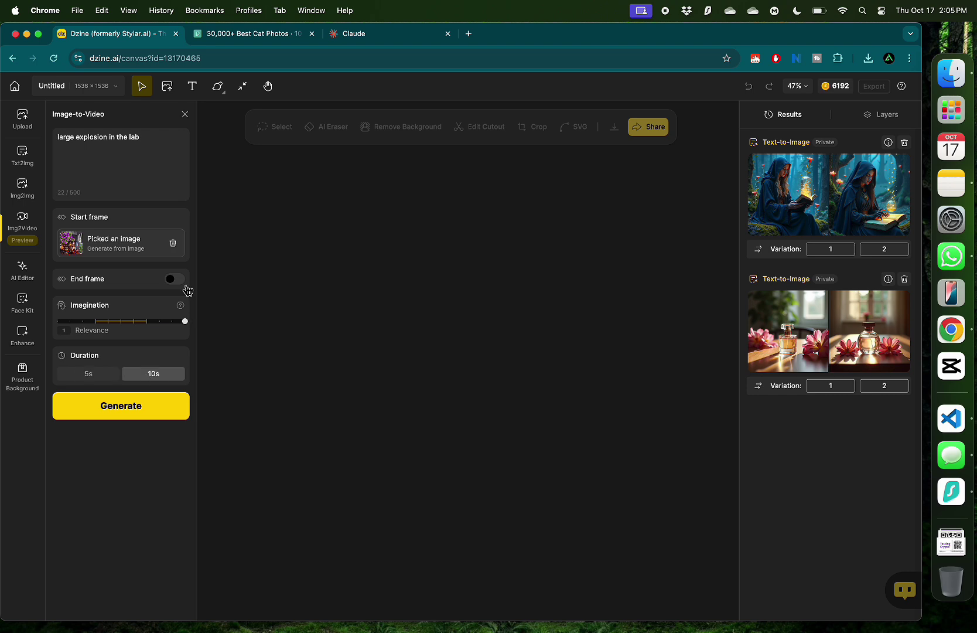
{"action": "left_click", "coordinate": [141, 410]}
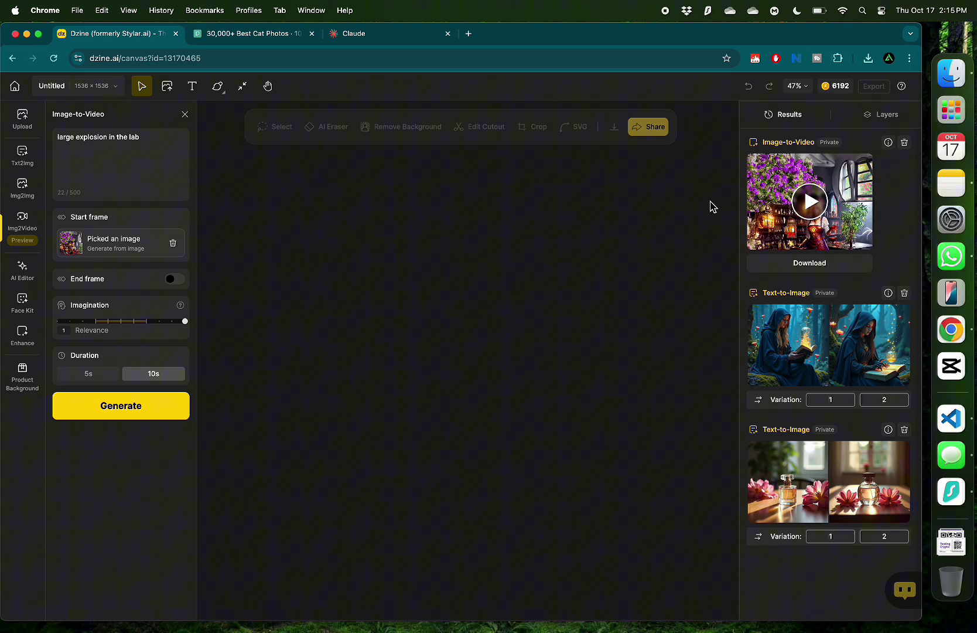
- Download the generated explosion clip as Untitled.mp4
{"action": "left_click", "coordinate": [890, 143]}
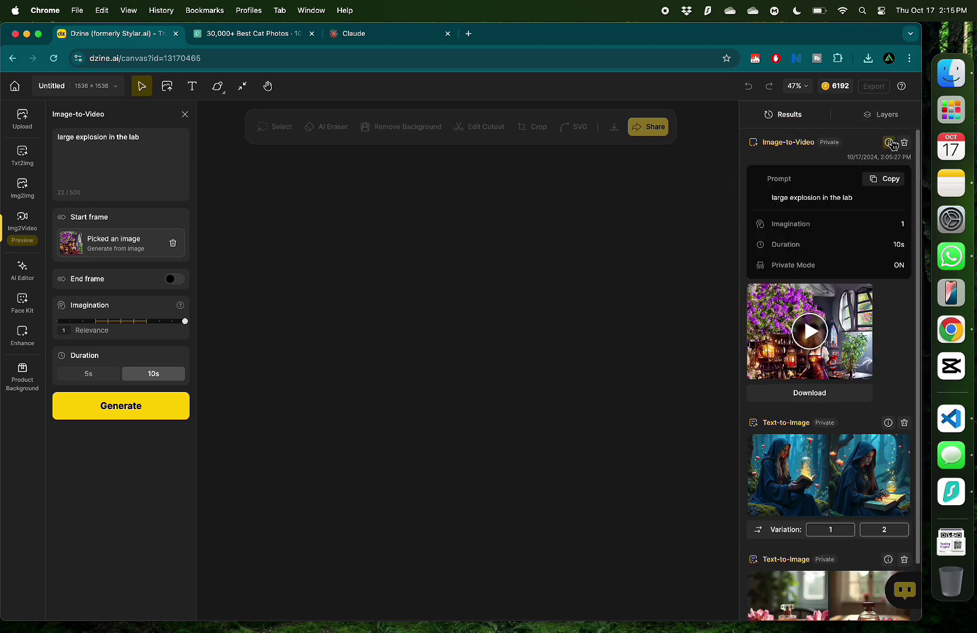
{"action": "left_click", "coordinate": [889, 143]}
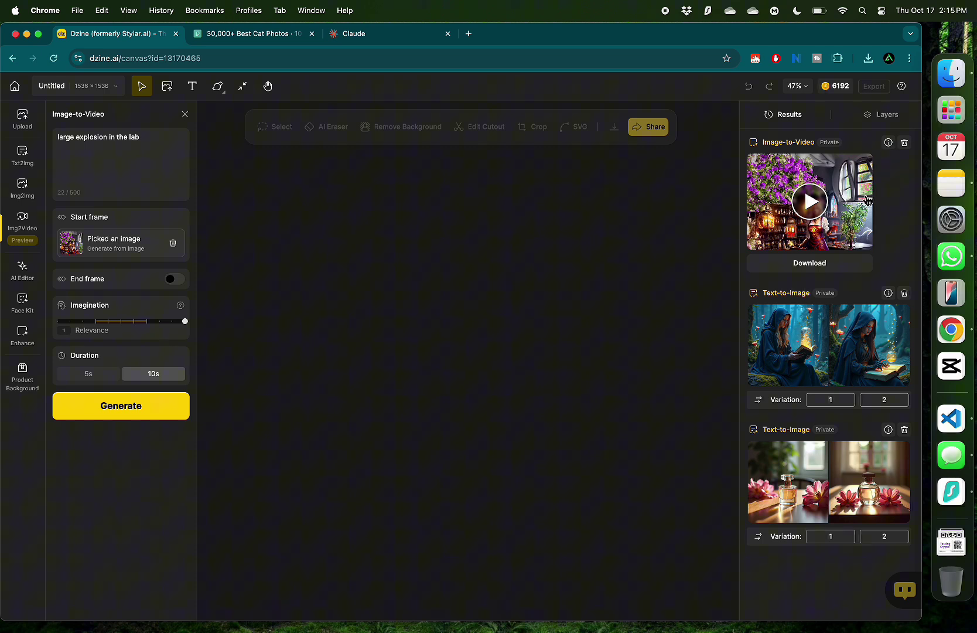
{"action": "left_click", "coordinate": [815, 264]}
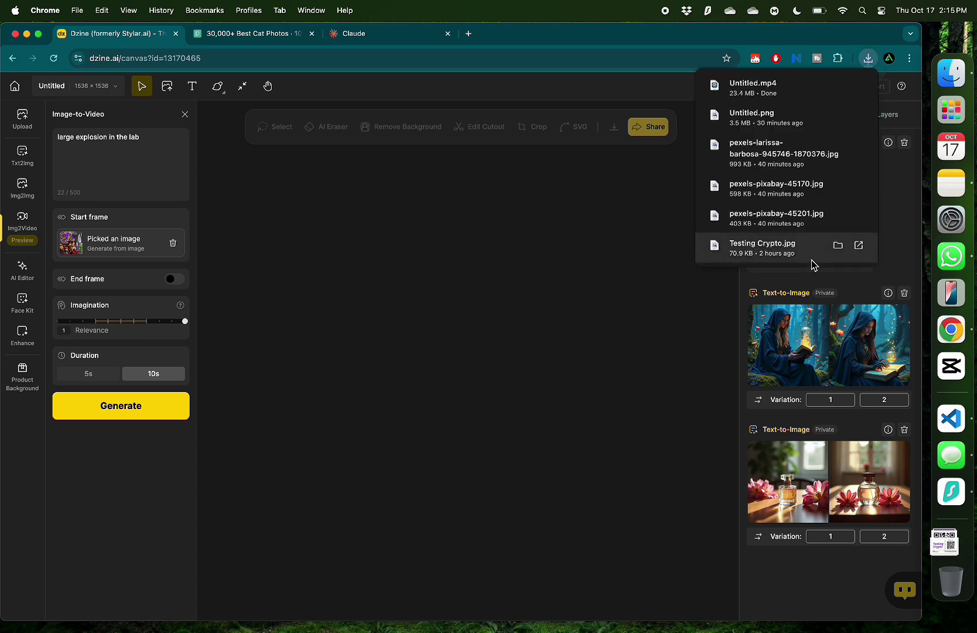
- Hide the browser and rename the desktop's Untitled.mp4 to 'large explosion'
{"action": "key", "text": "super+h"}
{"action": "left_click", "coordinate": [831, 347]}
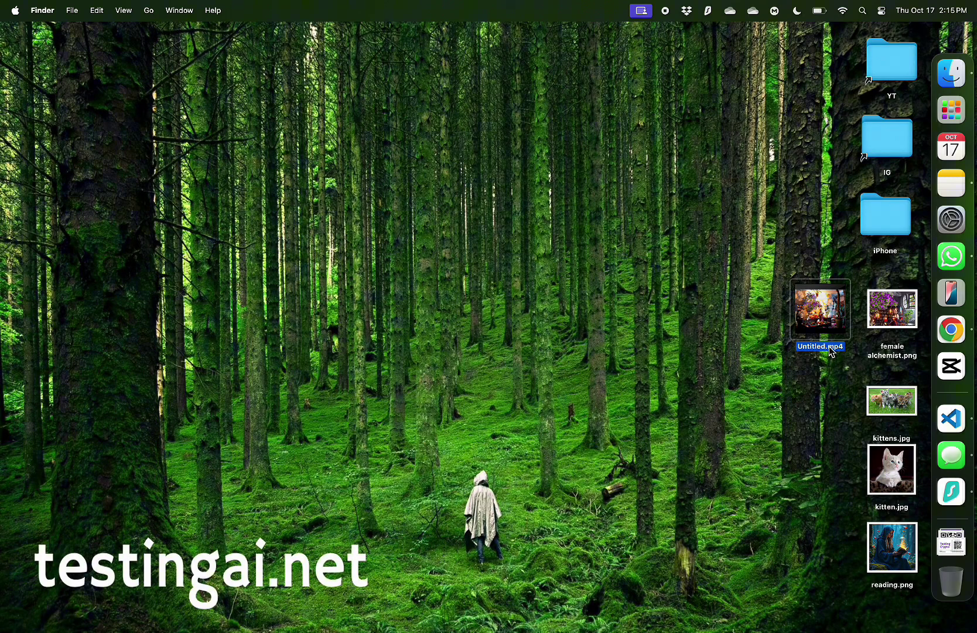
{"action": "left_click", "coordinate": [813, 346]}
{"action": "type", "text": "large expl"}
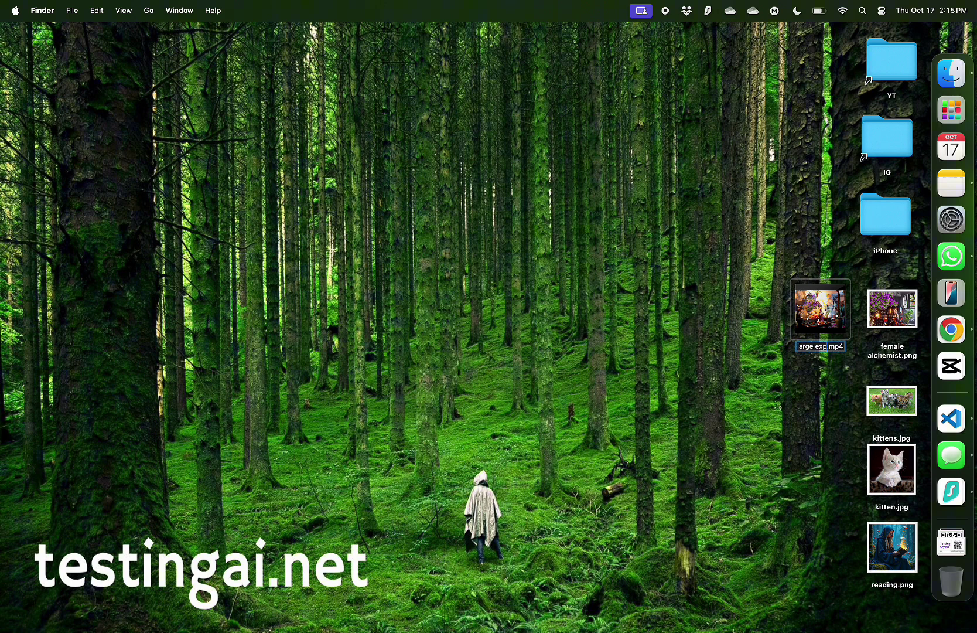
{"action": "type", "text": "osion"}
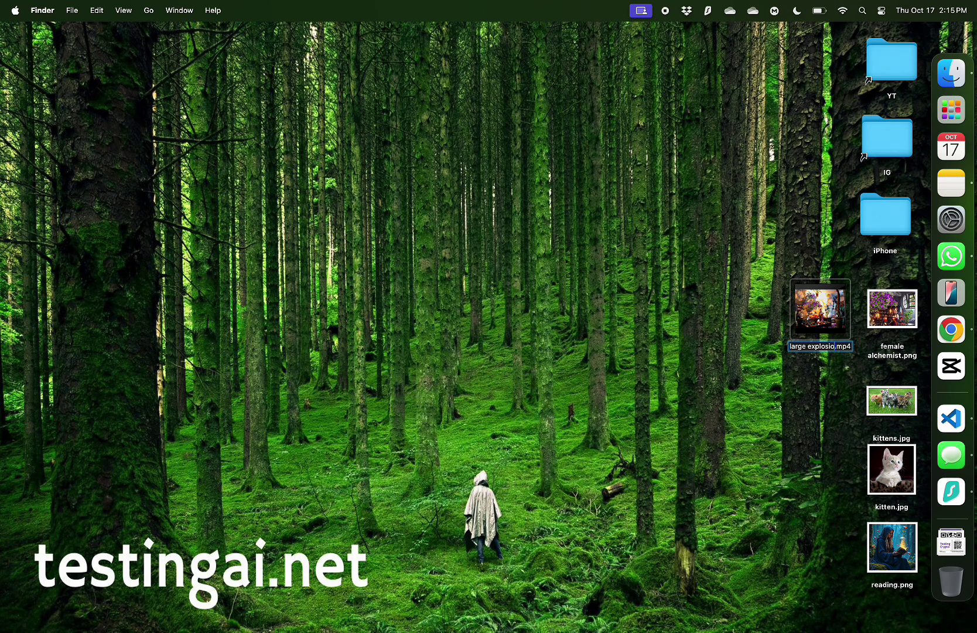
{"action": "key", "text": "Return"}
- Quick Look large explosion.mp4 and female alchemist.png side by side, then return to Dzine
{"action": "left_click", "coordinate": [783, 411]}
{"action": "mouse_move", "coordinate": [819, 328]}
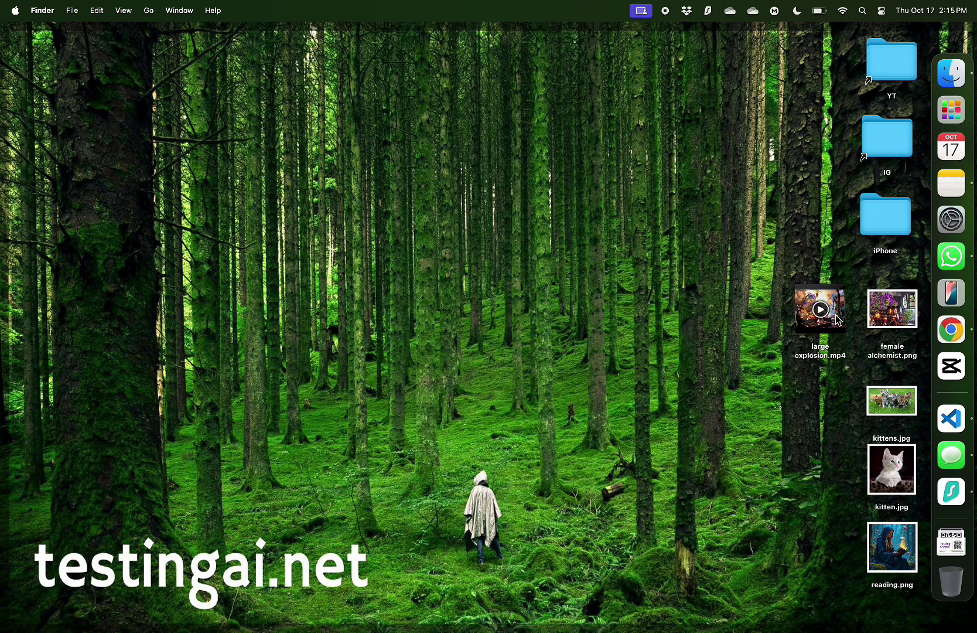
{"action": "left_click", "coordinate": [879, 319]}
{"action": "key", "text": "space"}
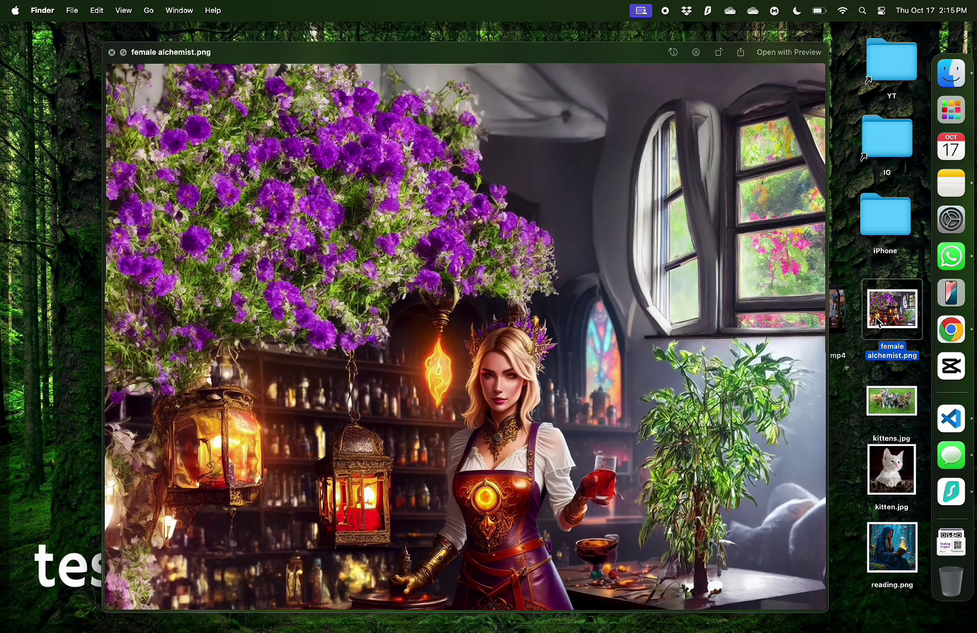
{"action": "key", "text": "Left"}
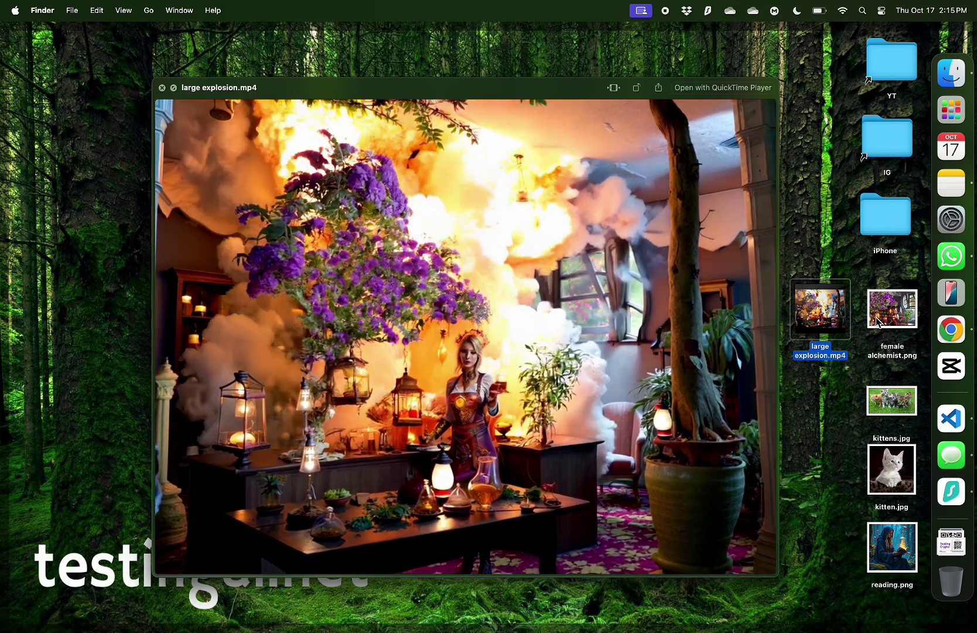
{"action": "left_click", "coordinate": [879, 322]}
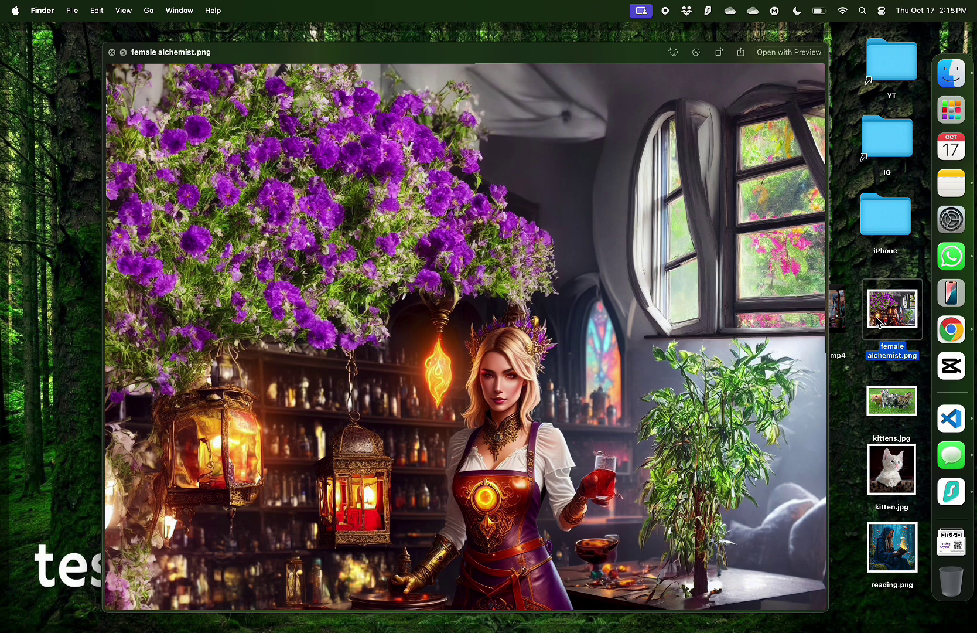
{"action": "key", "text": "Left"}
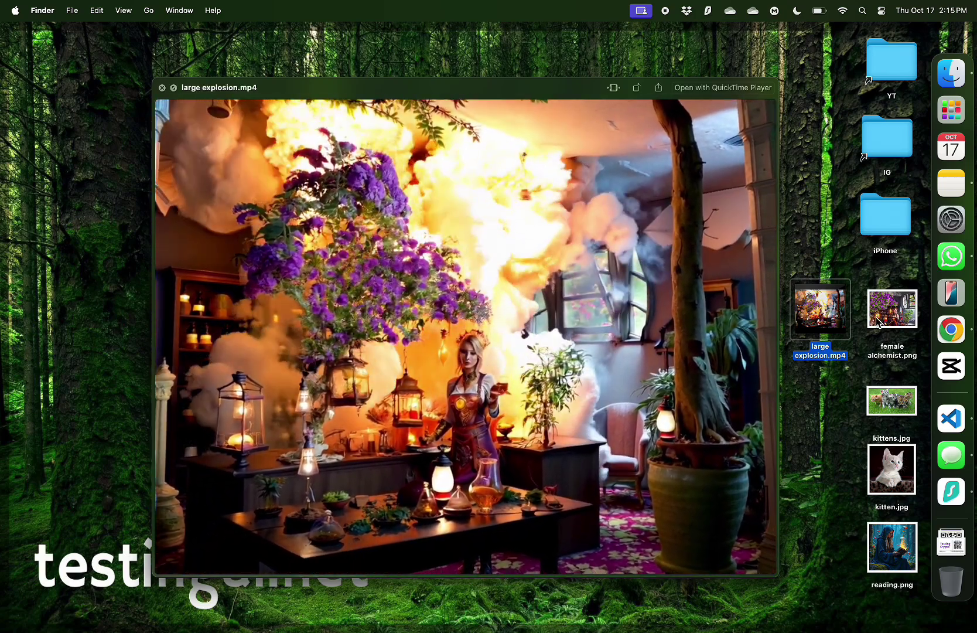
{"action": "key", "text": "space"}
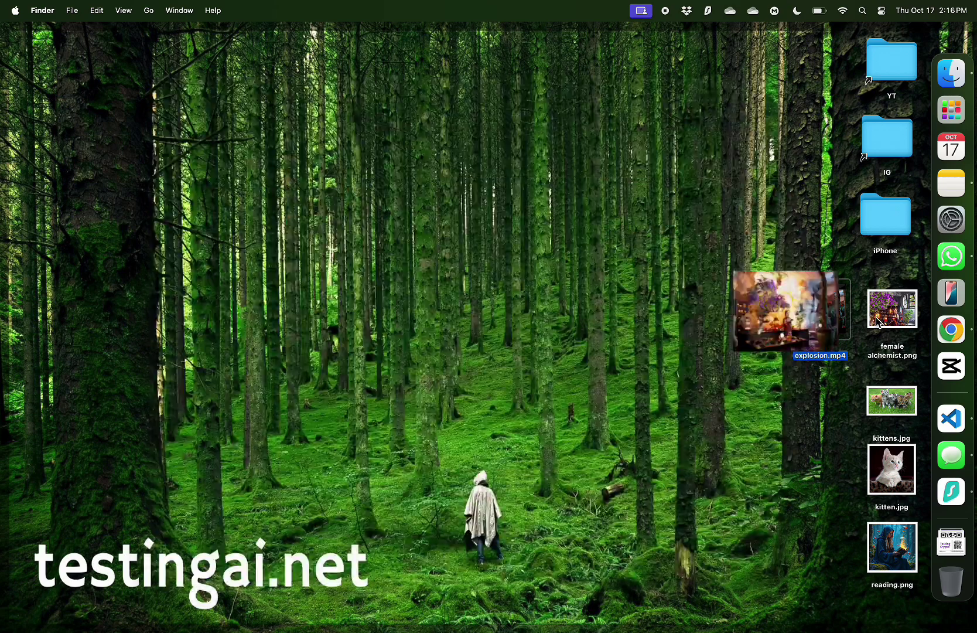
{"action": "key", "text": "ctrl+Left"}
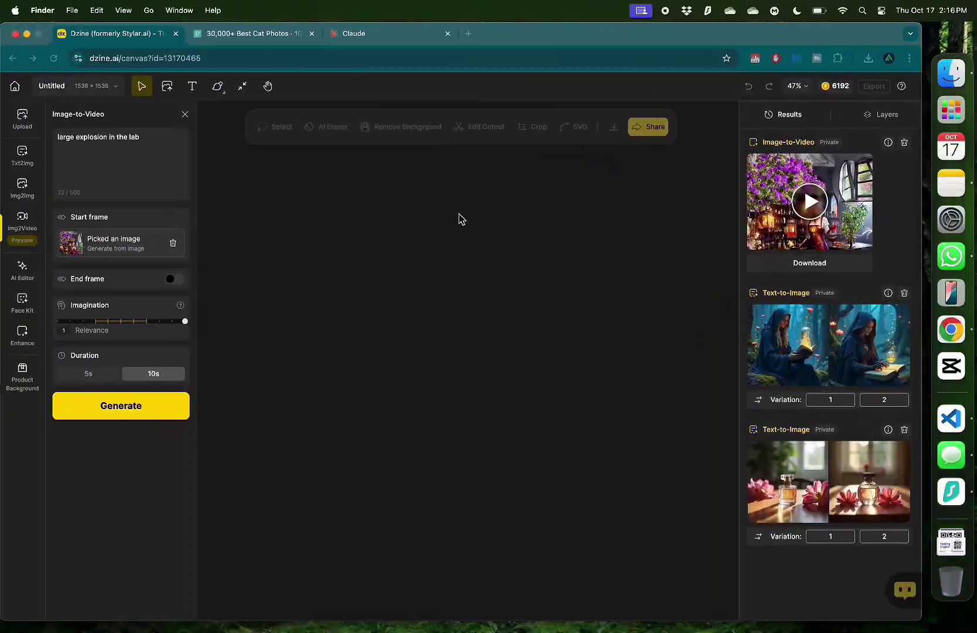
- Replace the alchemist start frame with kitten.jpg from the Desktop
{"action": "left_click", "coordinate": [175, 247]}
{"action": "left_click", "coordinate": [176, 248]}
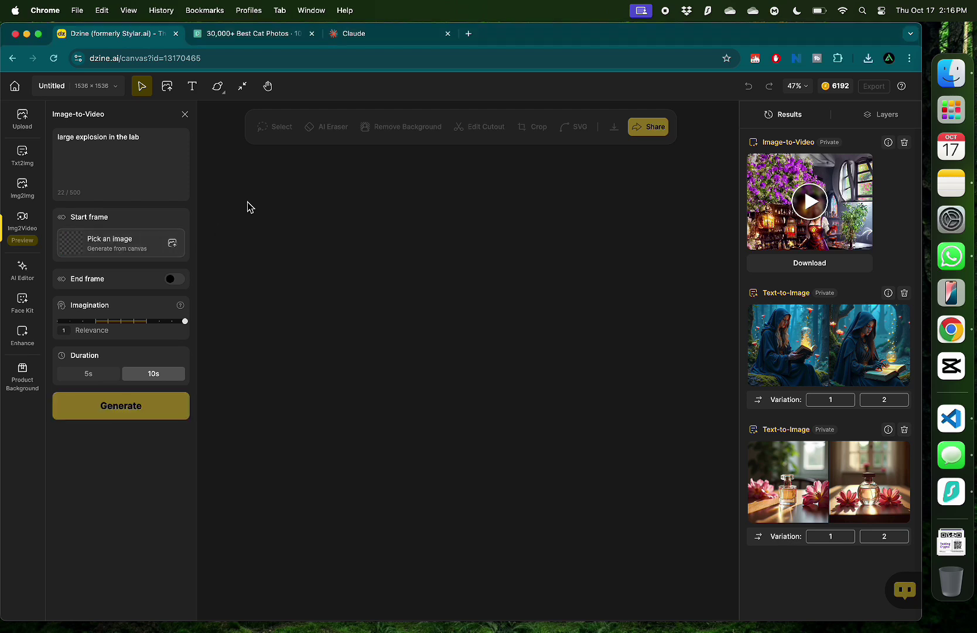
{"action": "left_click", "coordinate": [155, 137]}
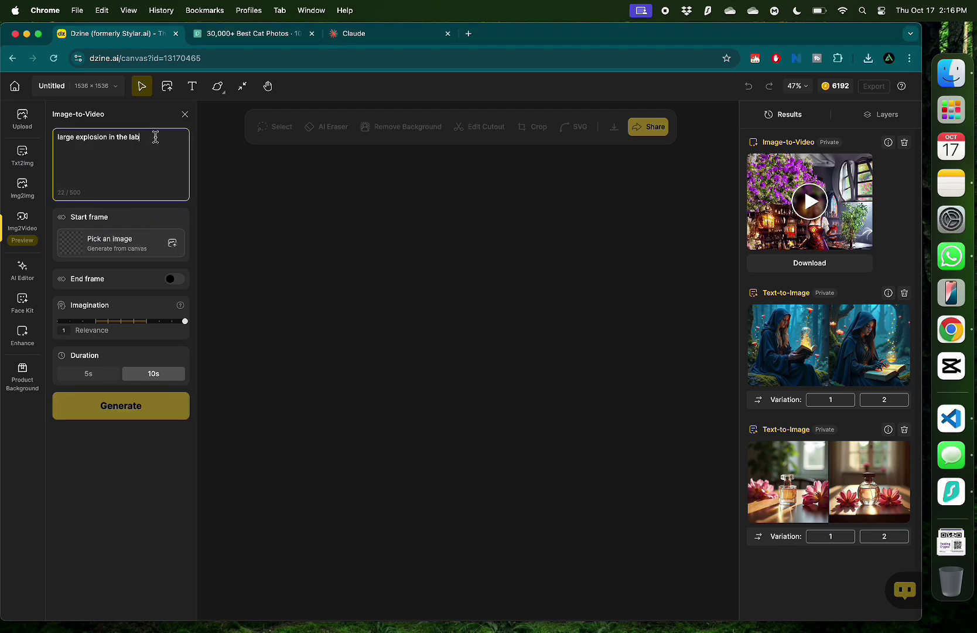
{"action": "left_click", "coordinate": [135, 238]}
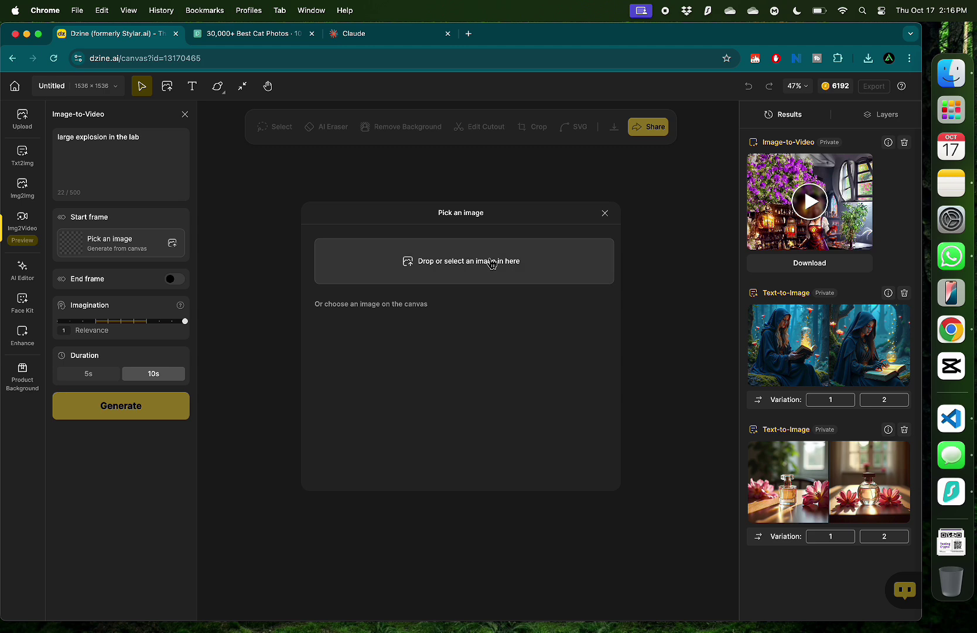
{"action": "left_click", "coordinate": [481, 272]}
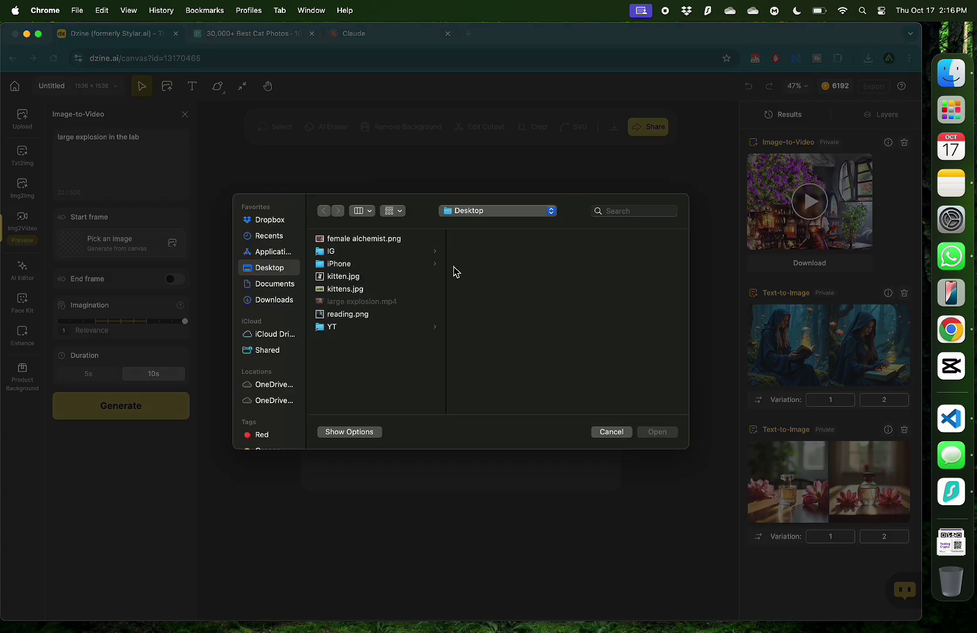
{"action": "left_click", "coordinate": [360, 277]}
{"action": "key", "text": "space"}
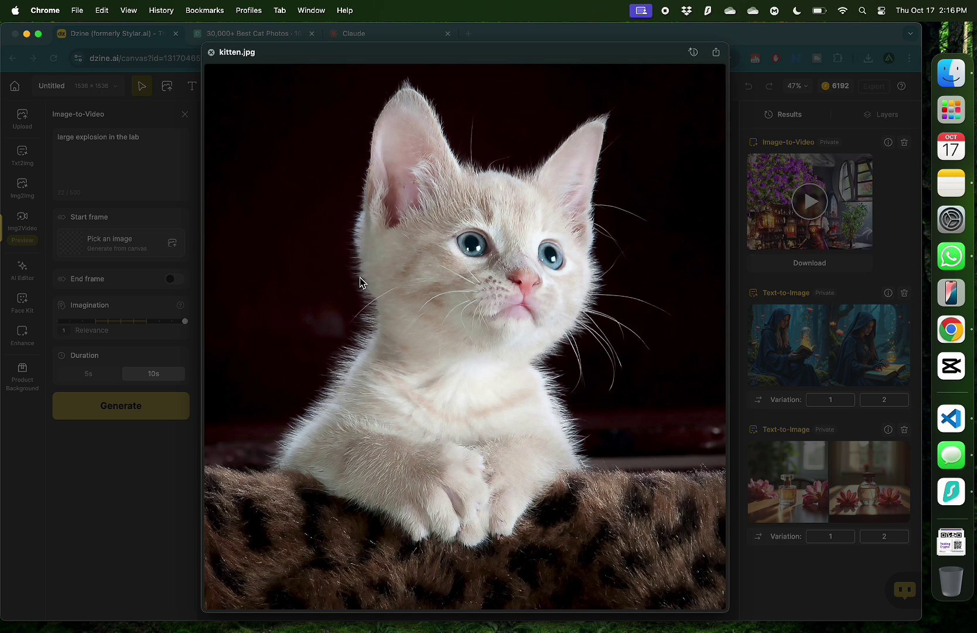
{"action": "key", "text": "space"}
{"action": "double_click", "coordinate": [346, 284]}
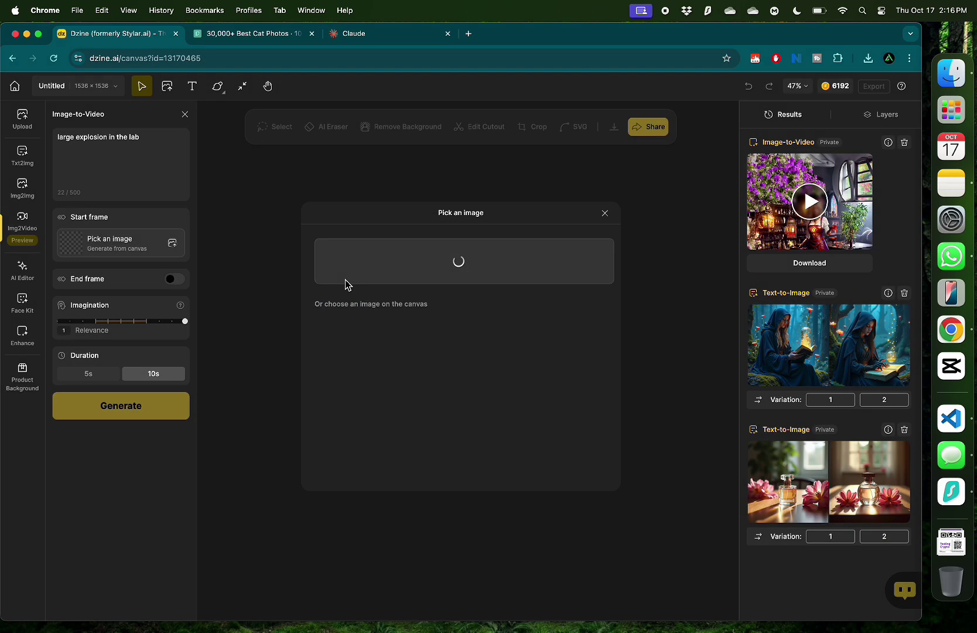
- Replace the prompt with 'kitten yawning' and generate the video
{"action": "left_click", "coordinate": [146, 142]}
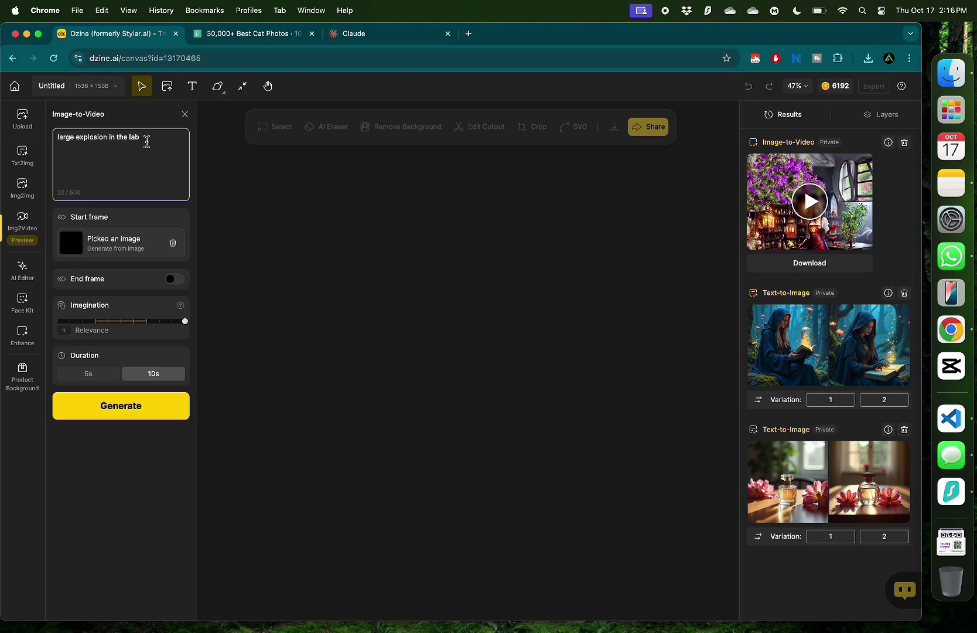
{"action": "triple_click", "coordinate": [146, 142]}
{"action": "type", "text": "kitten yawning"}
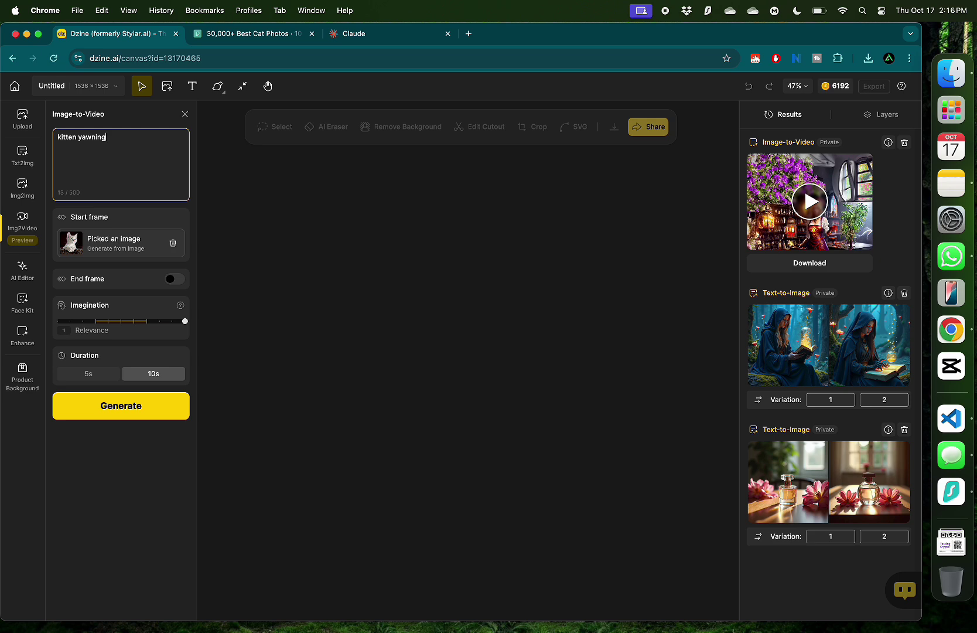
{"action": "left_click", "coordinate": [139, 407]}
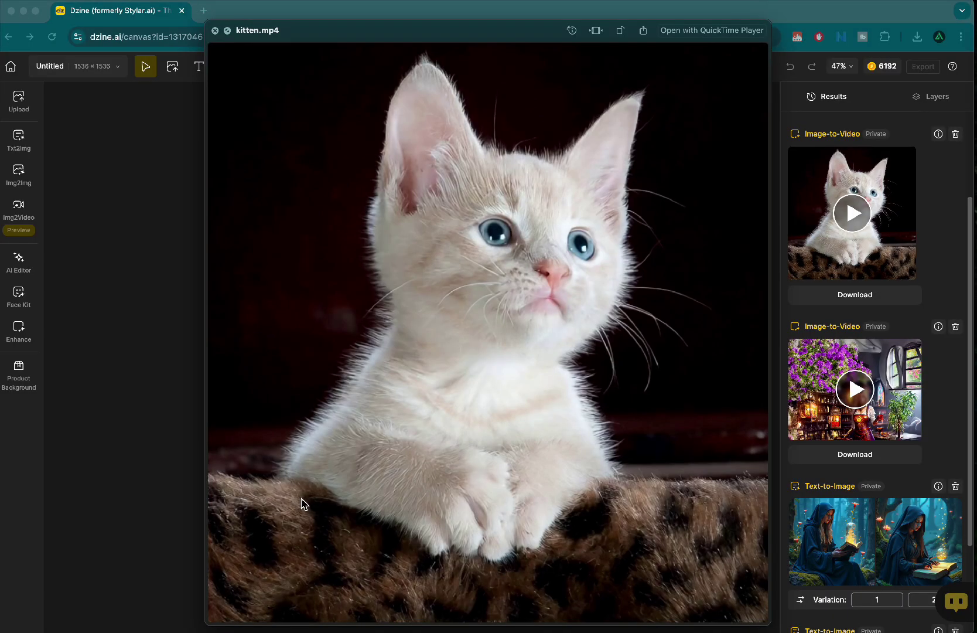
- Play the kitten.mp4 Quick Look preview to the end, then replay it
{"action": "mouse_move", "coordinate": [311, 497]}
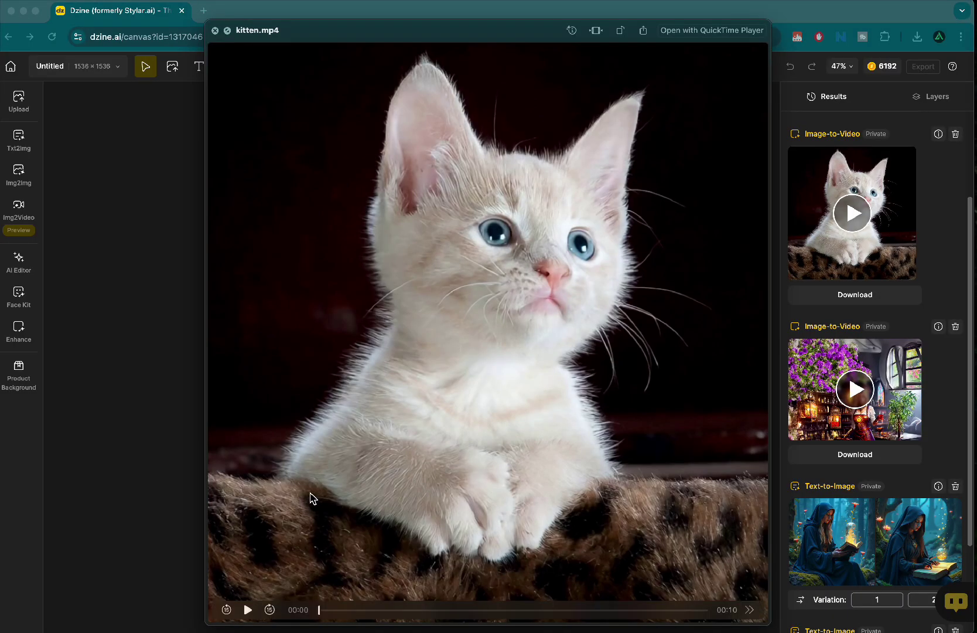
{"action": "left_click", "coordinate": [248, 610]}
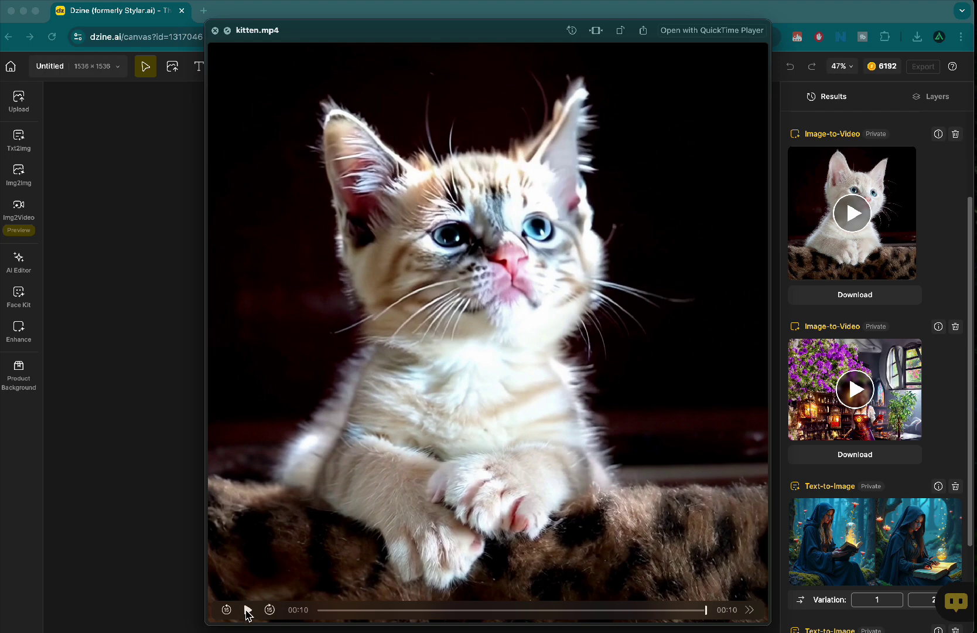
{"action": "left_click", "coordinate": [246, 610]}
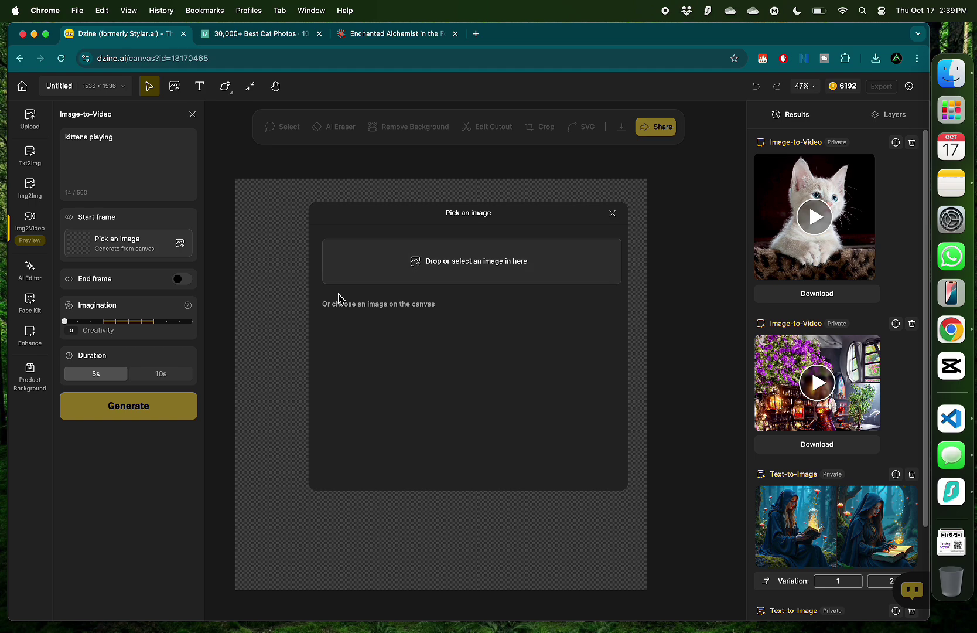
- Load kittens.jpg from local files as the start image after previewing it
{"action": "left_click", "coordinate": [396, 271]}
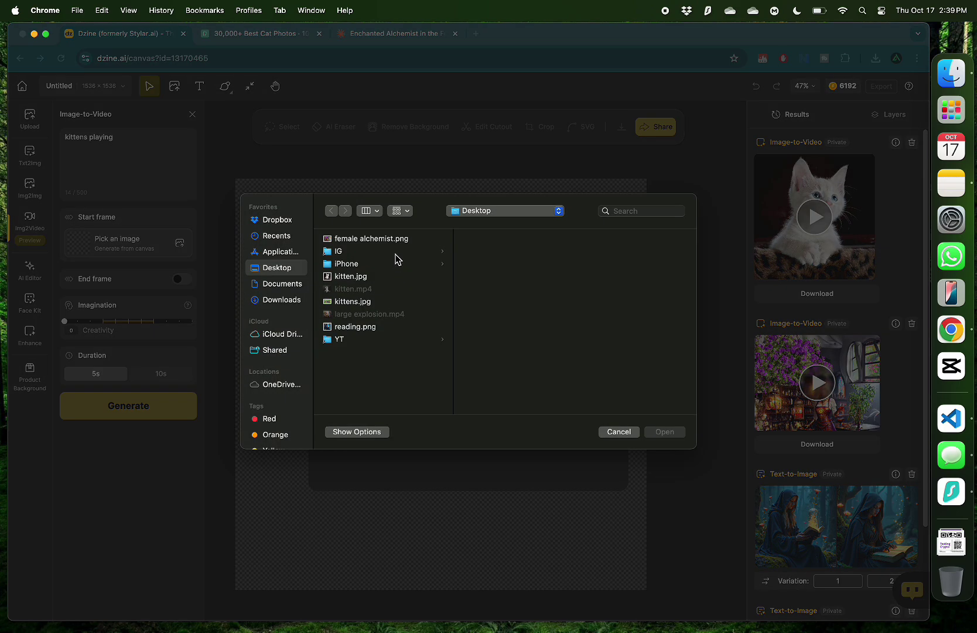
{"action": "left_click", "coordinate": [372, 301]}
{"action": "key", "text": "space"}
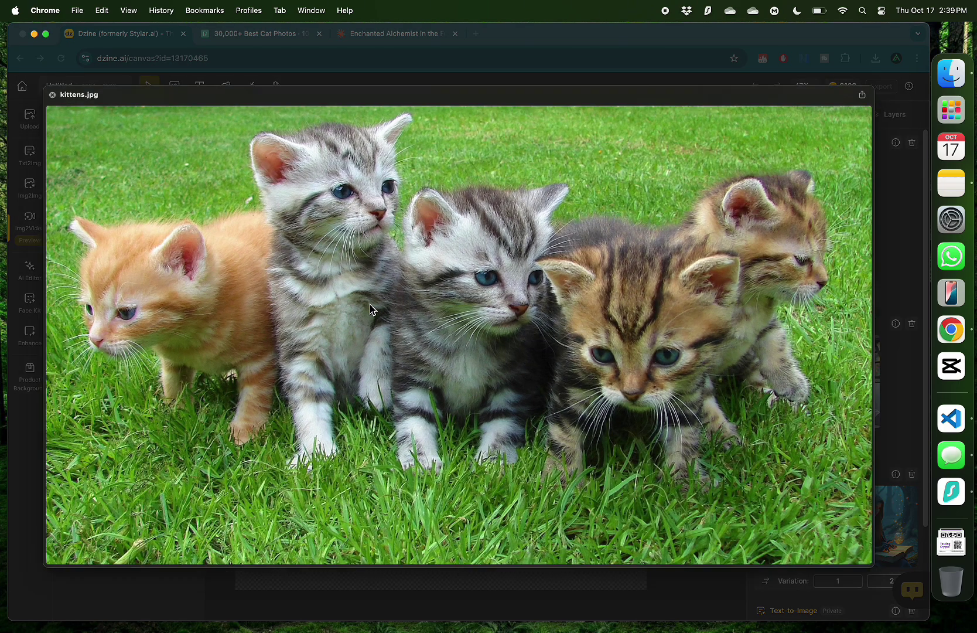
{"action": "key", "text": "space"}
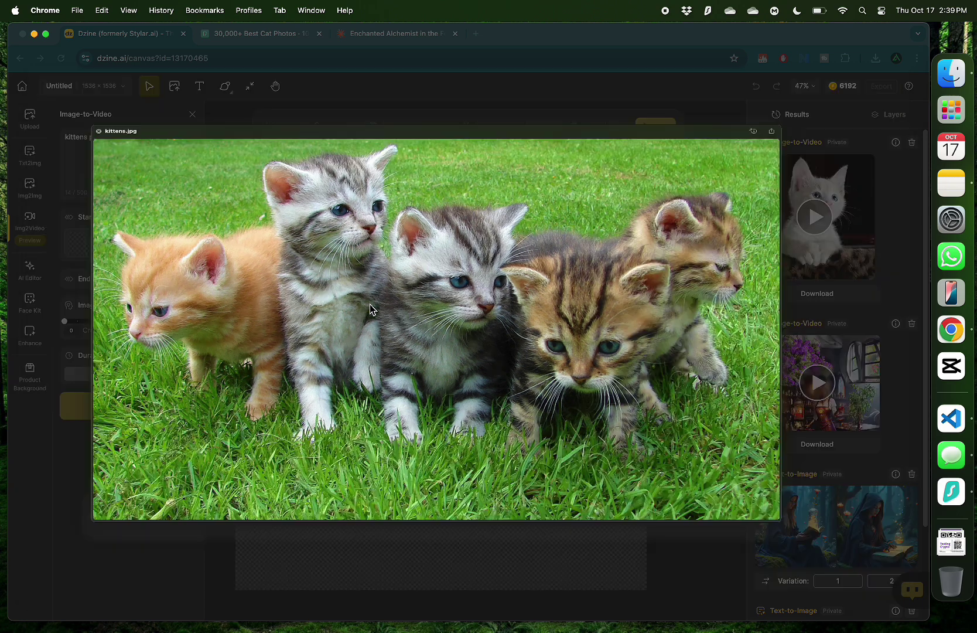
{"action": "key", "text": "Return"}
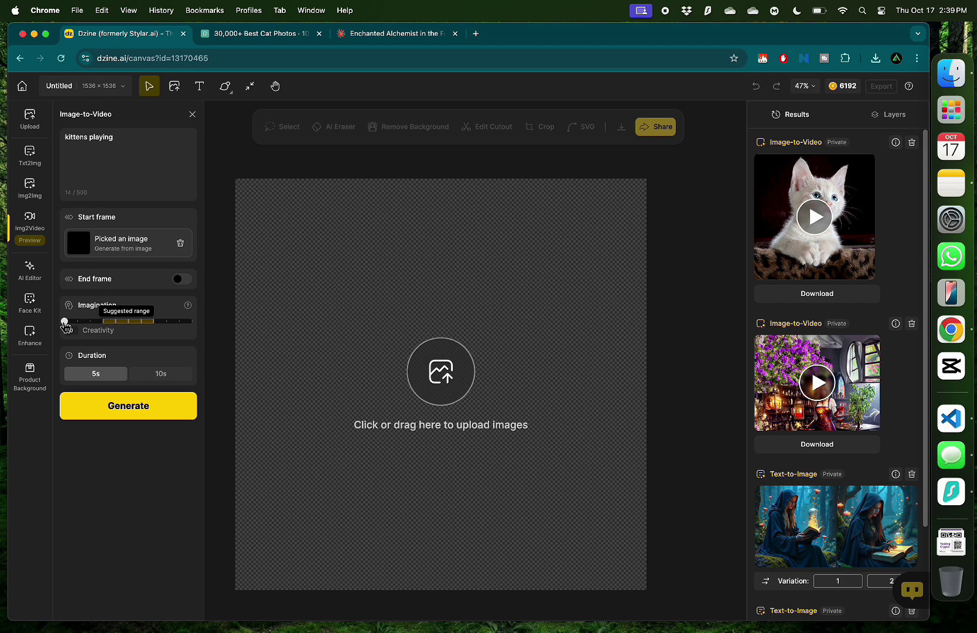
- Set imagination to 0.4 and generate a 5s clip prompted 'kittens playing'
{"action": "left_click_drag", "start_coordinate": [66, 326], "coordinate": [117, 328]}
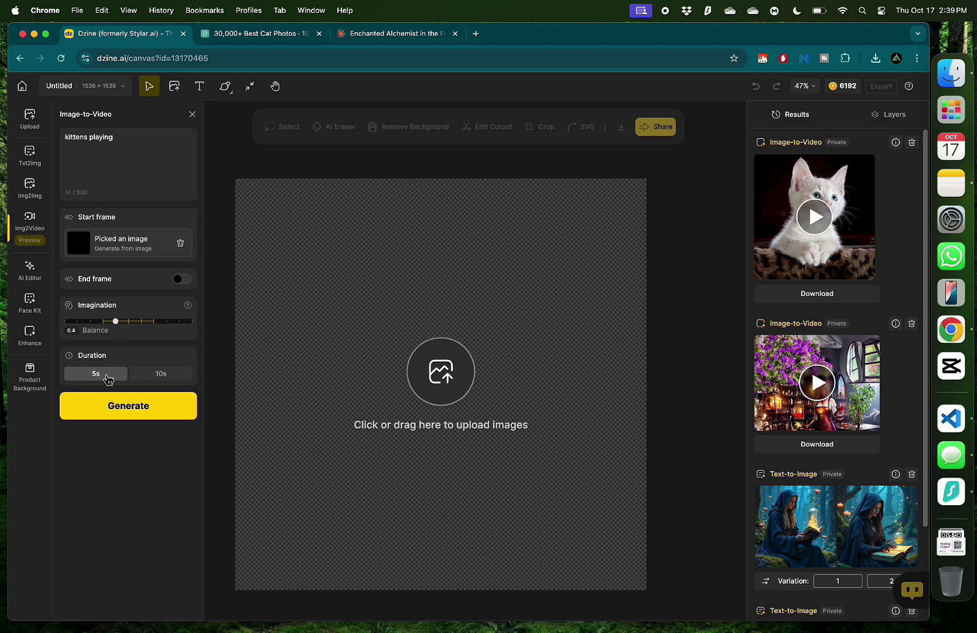
{"action": "left_click", "coordinate": [119, 154]}
{"action": "left_click_drag", "start_coordinate": [127, 137], "coordinate": [61, 146]}
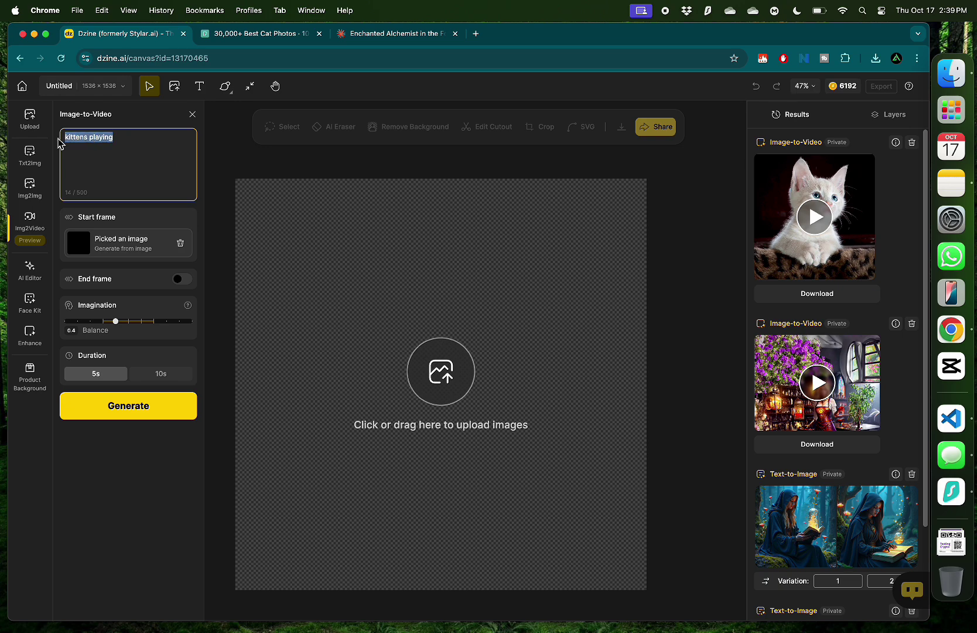
{"action": "left_click", "coordinate": [146, 146]}
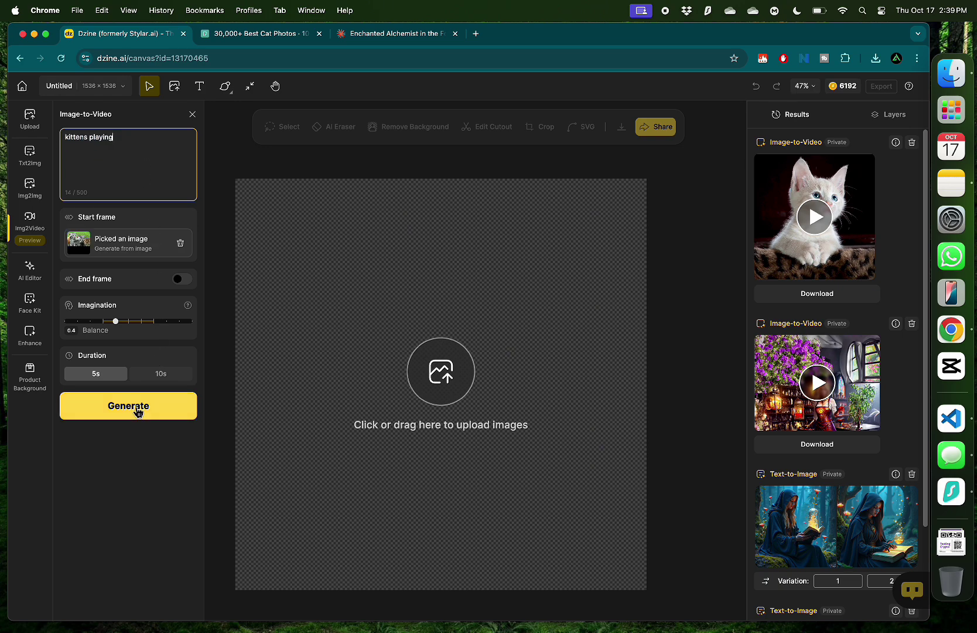
{"action": "left_click", "coordinate": [138, 412]}
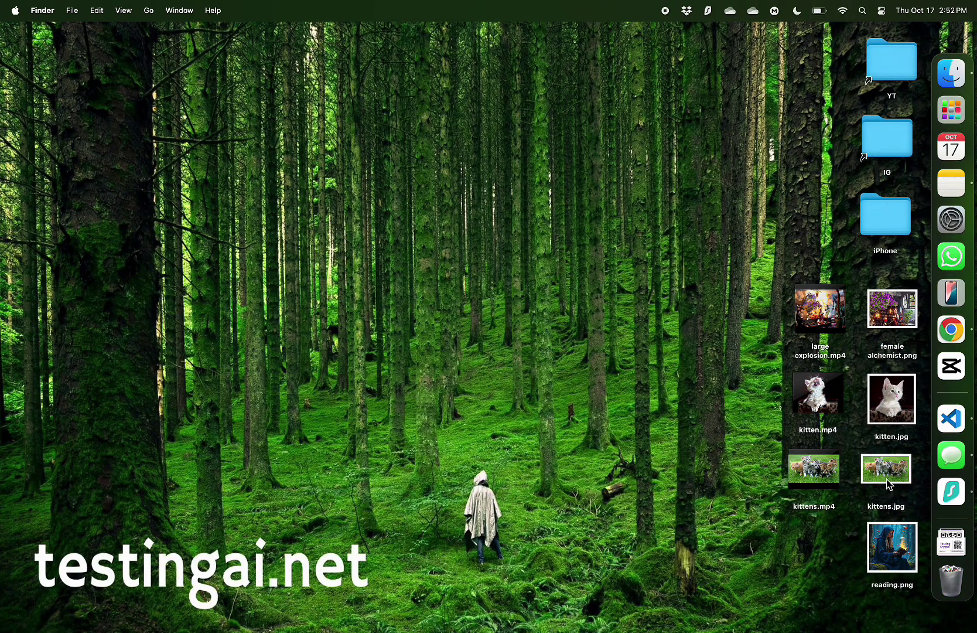
{"action": "key", "text": "f"}
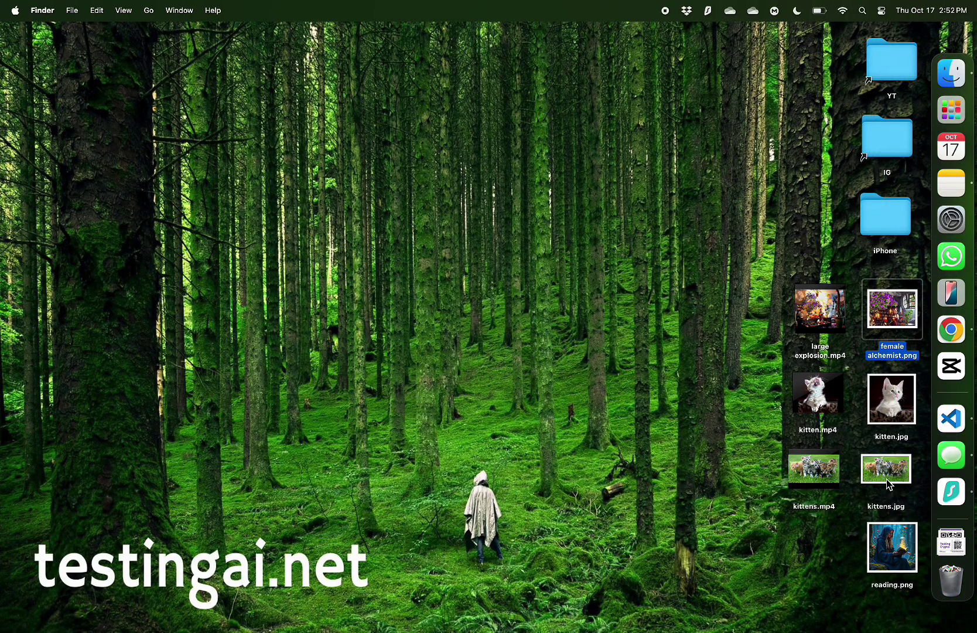
{"action": "left_click", "coordinate": [888, 481]}
{"action": "key", "text": "space"}
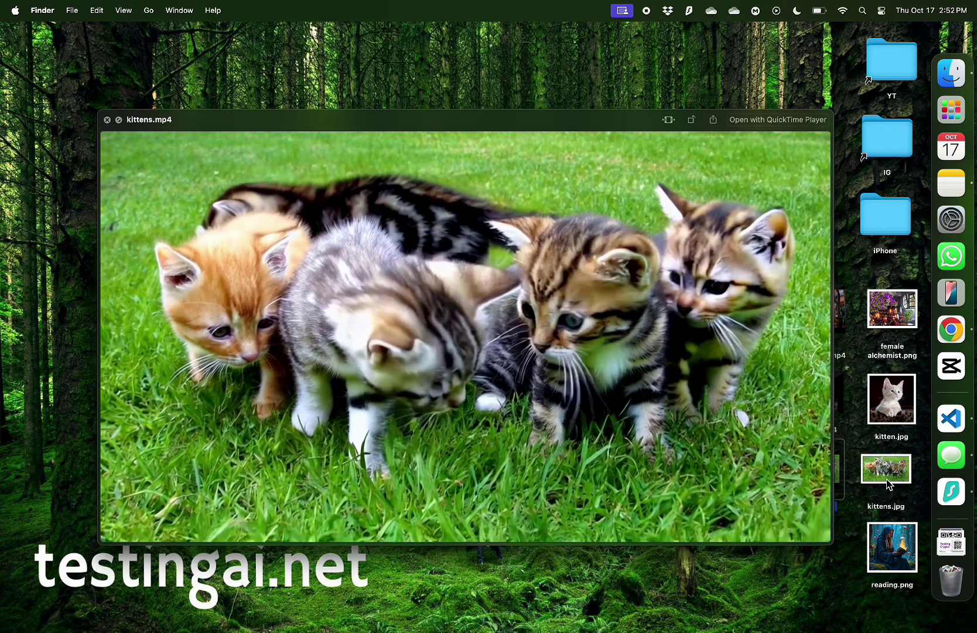
{"action": "left_click", "coordinate": [888, 480]}
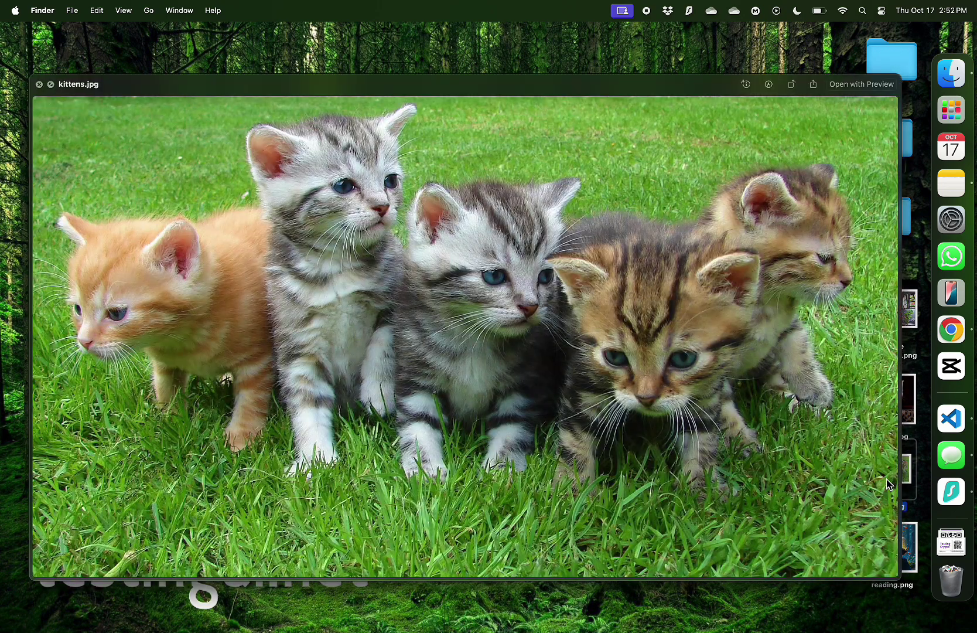
{"action": "key", "text": "Left"}
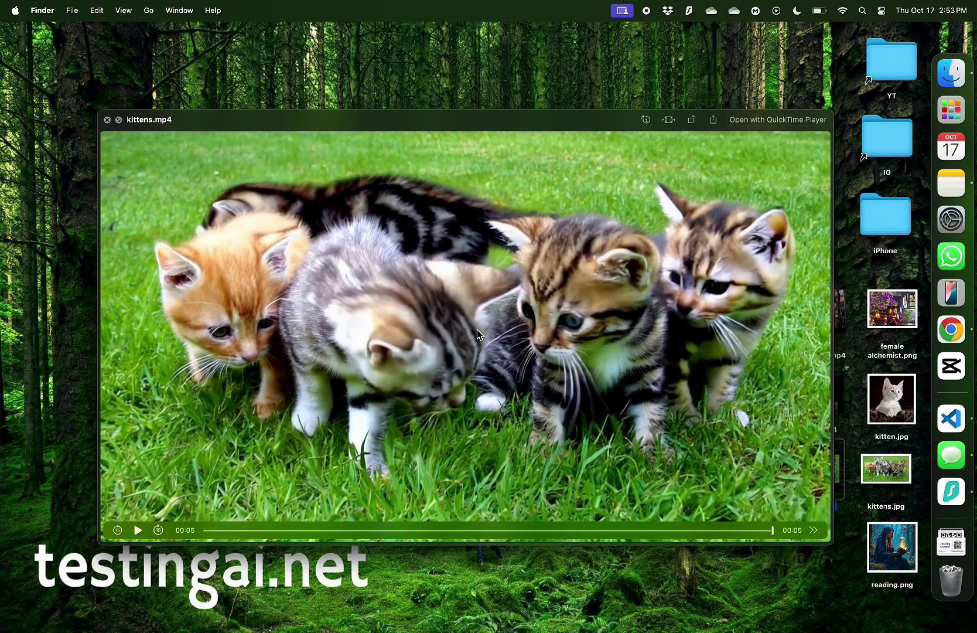
{"action": "key", "text": "Right"}
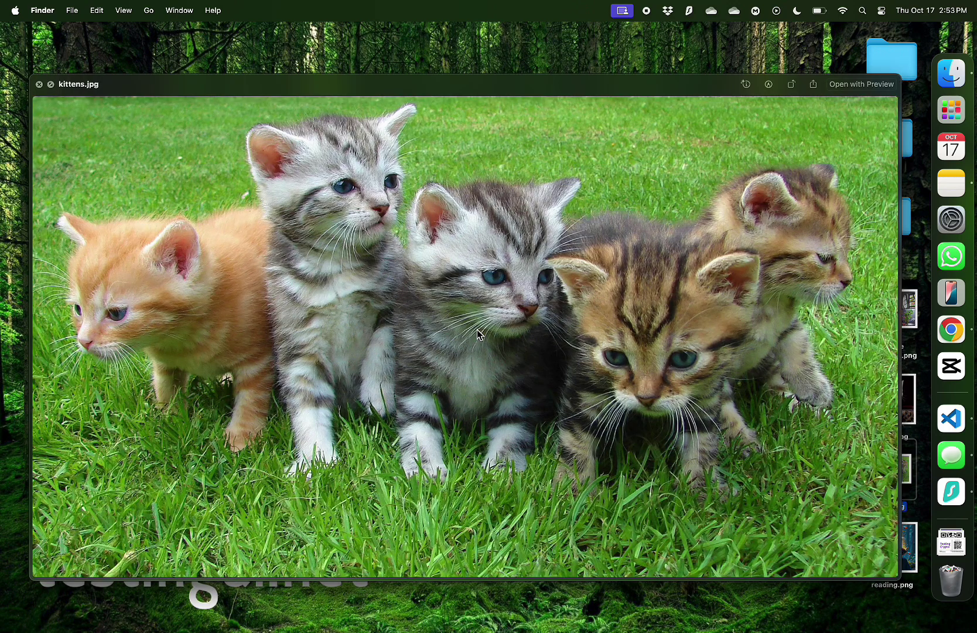
{"action": "key", "text": "space"}
- Scroll through the Dzine Results panel to check the generated clips
{"action": "key", "text": "ctrl+Left"}
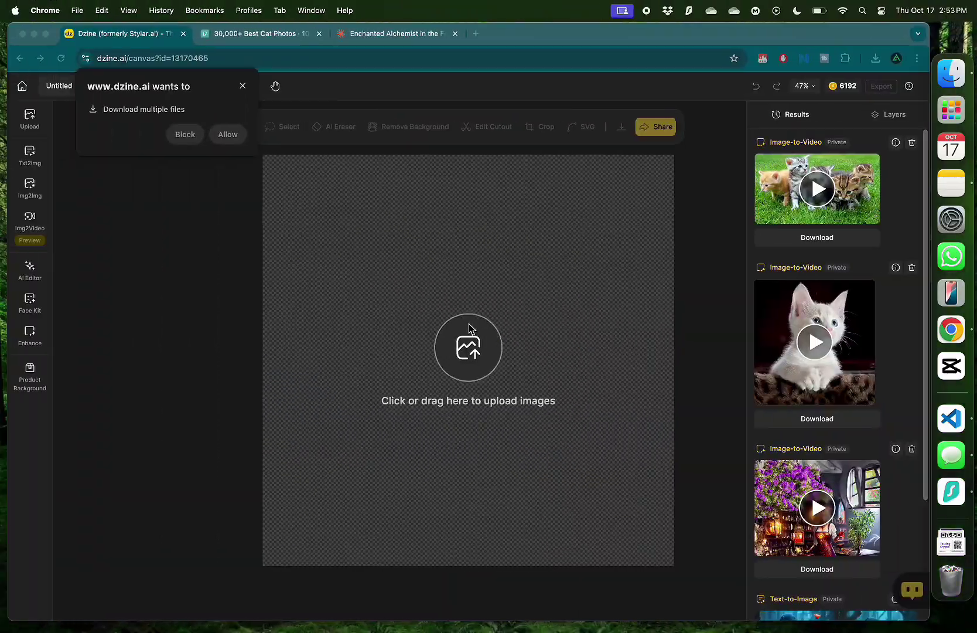
{"action": "scroll", "coordinate": [834, 406], "scroll_direction": "down", "scroll_amount": 5}
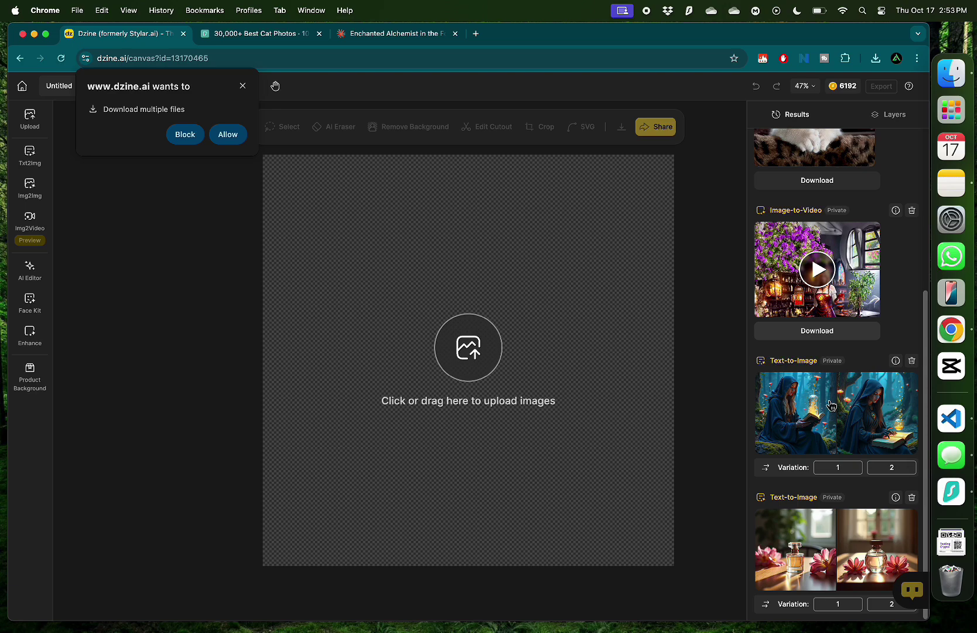
{"action": "scroll", "coordinate": [831, 404], "scroll_direction": "up", "scroll_amount": 5}
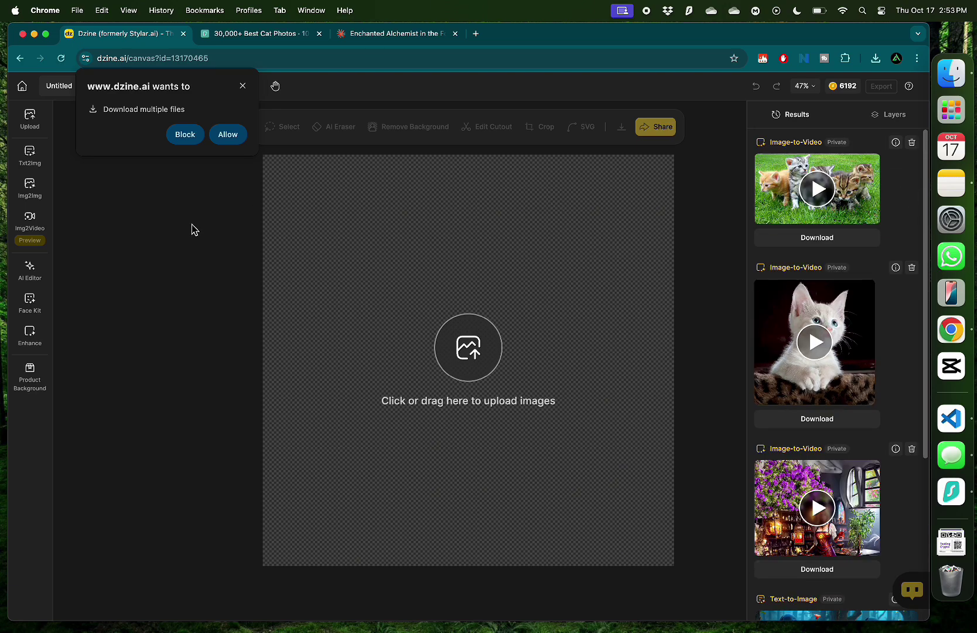
- Switch the pricing page to annual billing: Standard $8, Professional $25, Business $50 monthly
{"action": "key", "text": "ctrl+Left"}
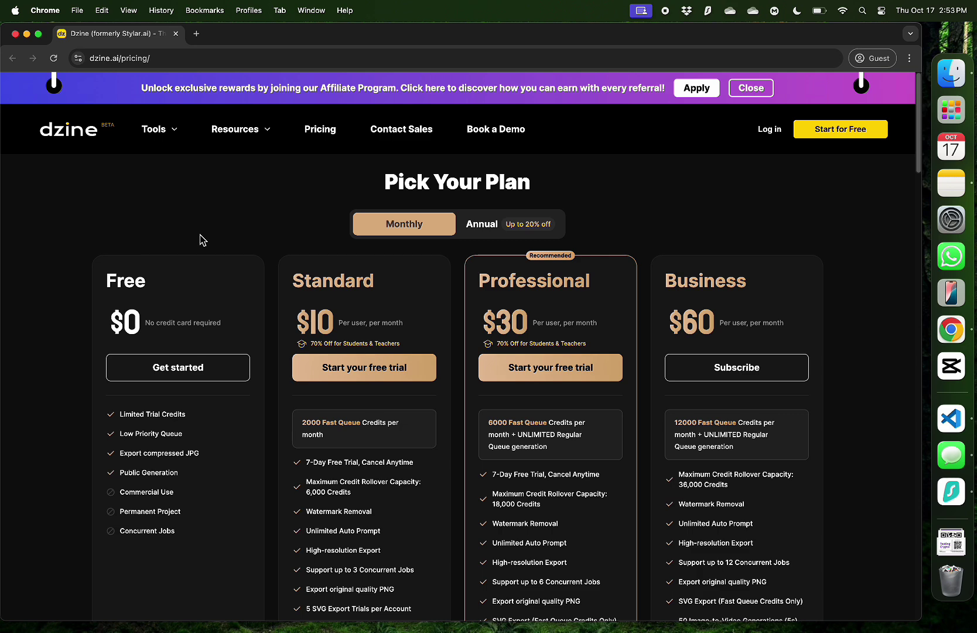
{"action": "mouse_move", "coordinate": [155, 130]}
{"action": "scroll", "coordinate": [75, 352], "scroll_direction": "down", "scroll_amount": 3}
{"action": "left_click_drag", "start_coordinate": [122, 188], "coordinate": [156, 186]}
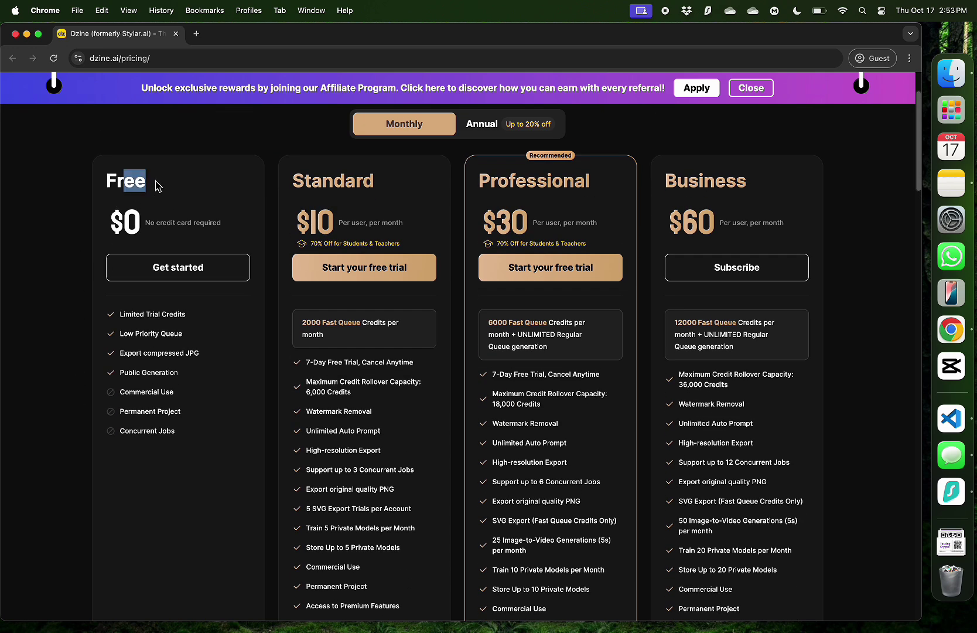
{"action": "left_click", "coordinate": [351, 185]}
{"action": "left_click", "coordinate": [528, 124]}
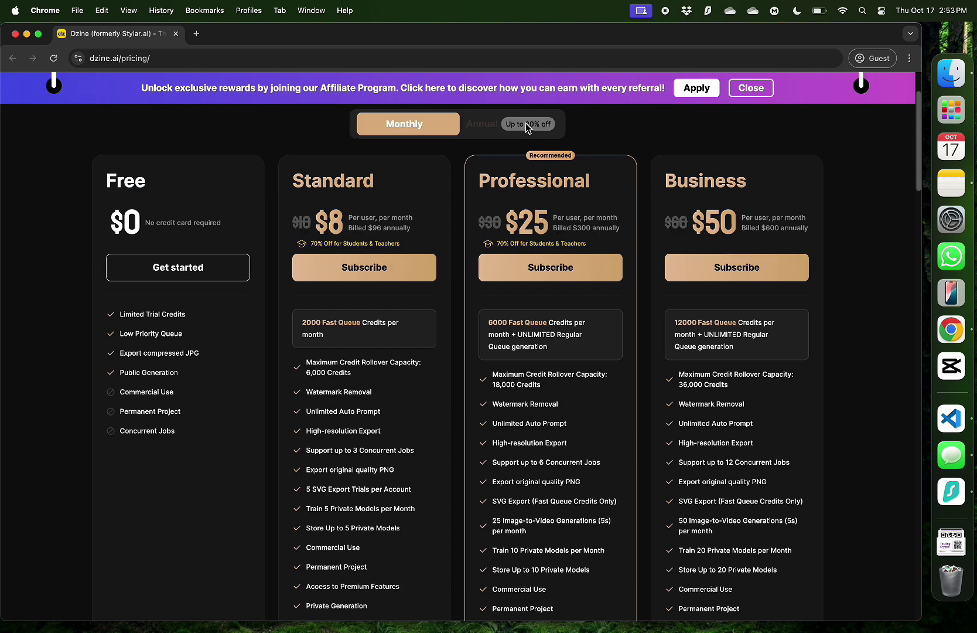
{"action": "scroll", "coordinate": [790, 188], "scroll_direction": "up", "scroll_amount": 3}
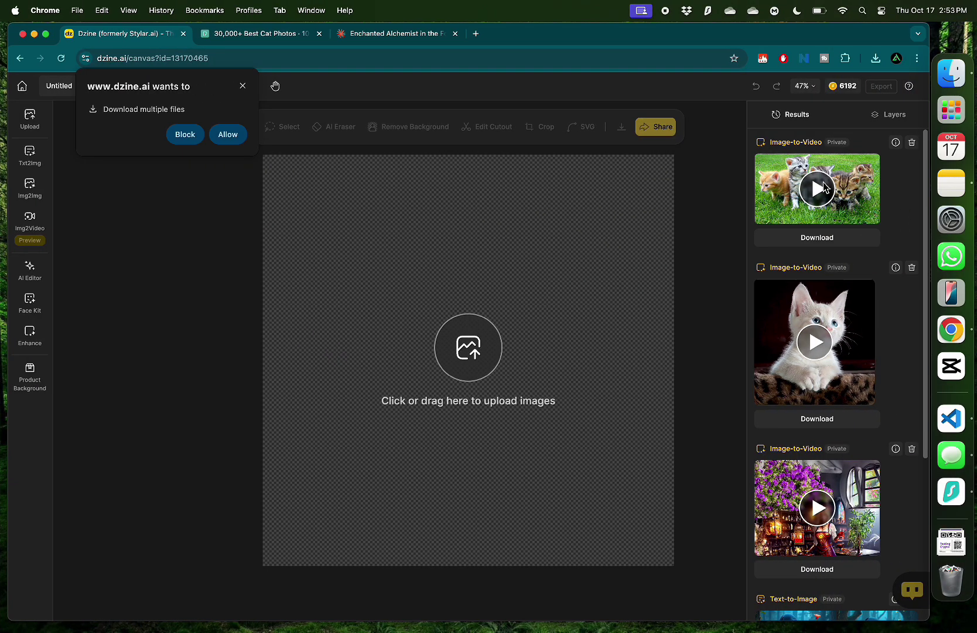
- Quick Look large explosion.mp4, then kitten.mp4, then kittens.mp4 on the desktop
{"action": "key", "text": "ctrl+Right"}
{"action": "left_click", "coordinate": [838, 300]}
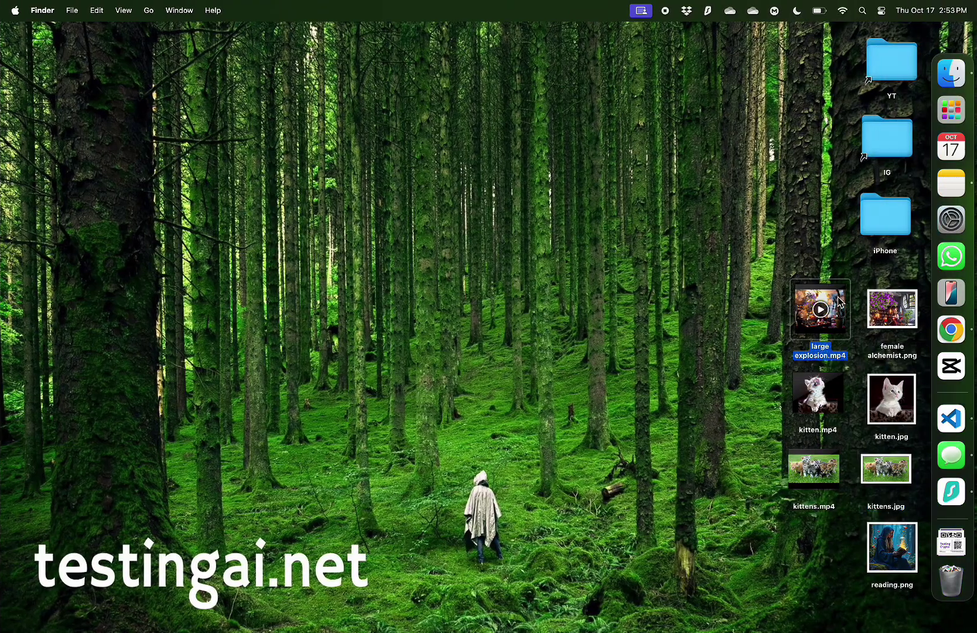
{"action": "key", "text": "space"}
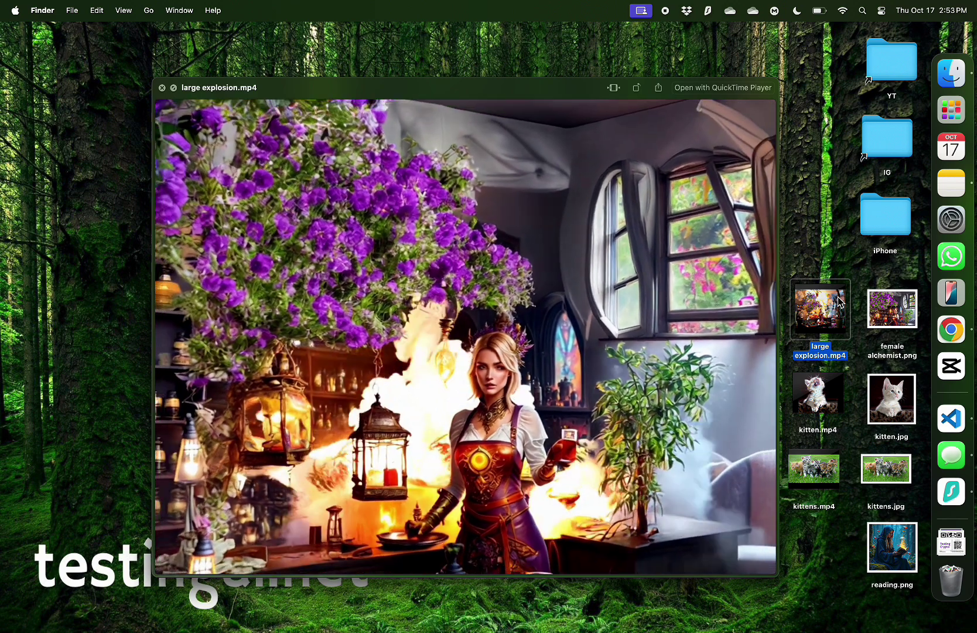
{"action": "key", "text": "Down"}
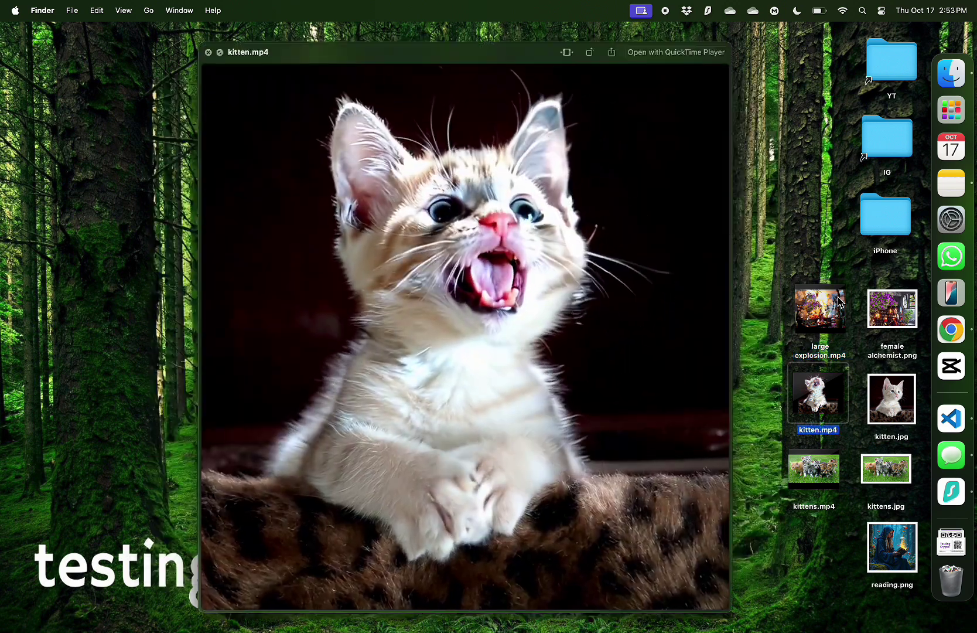
{"action": "key", "text": "Down"}
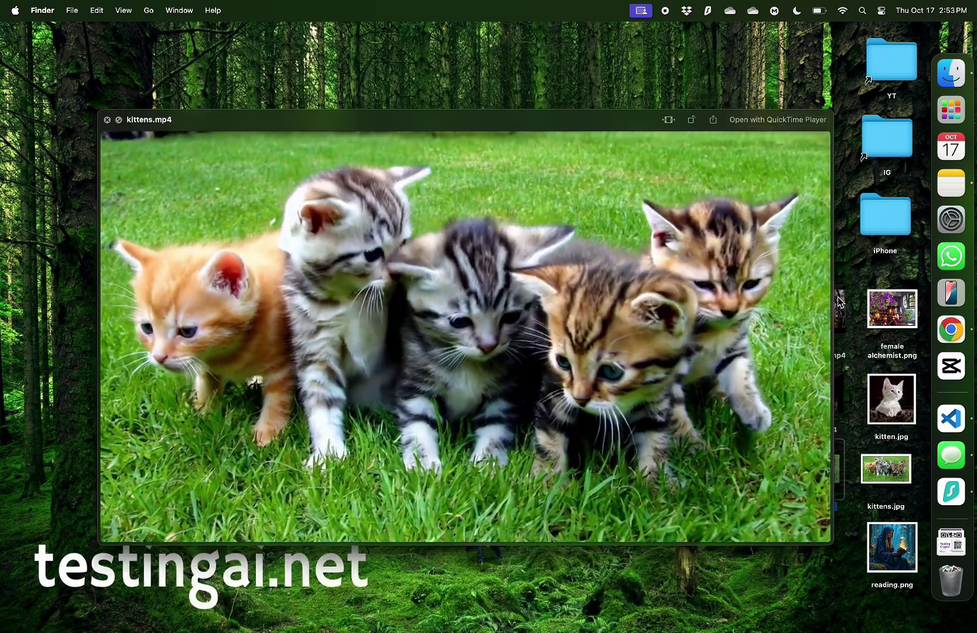